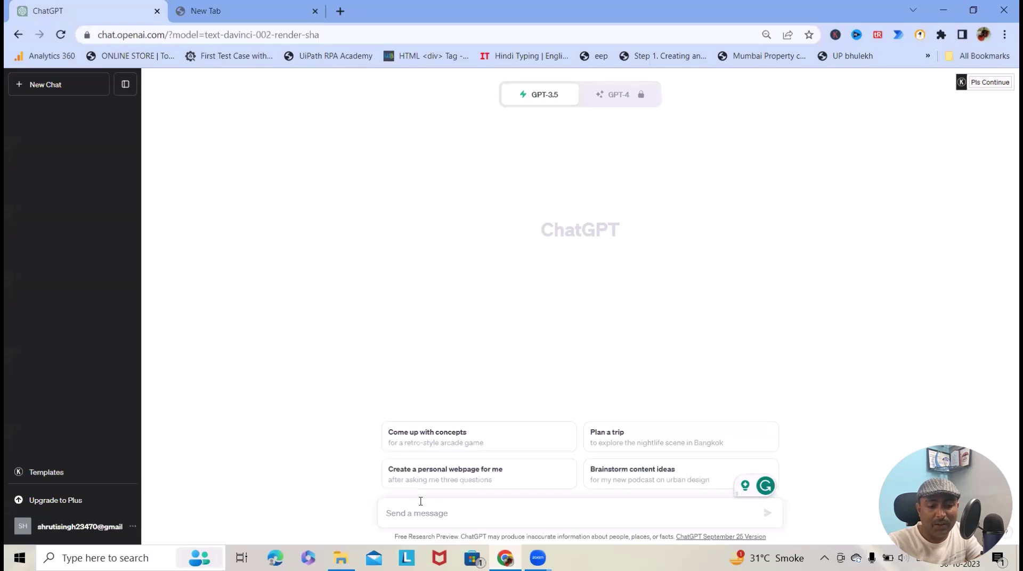
Send 'Create a project plan in tabular format' to get a 14-task plan table
type("Create a")
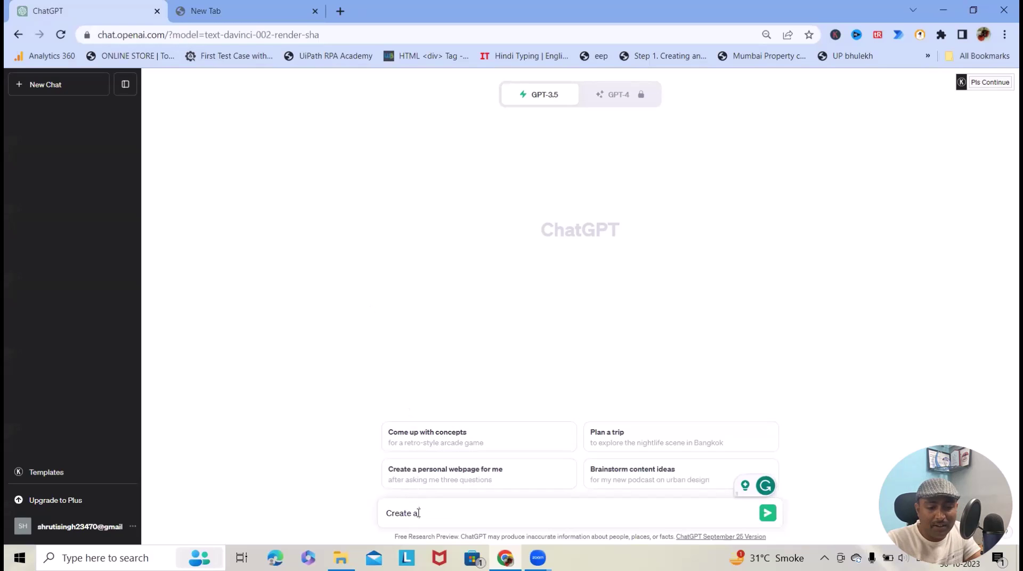
type(" project plan in tabular format")
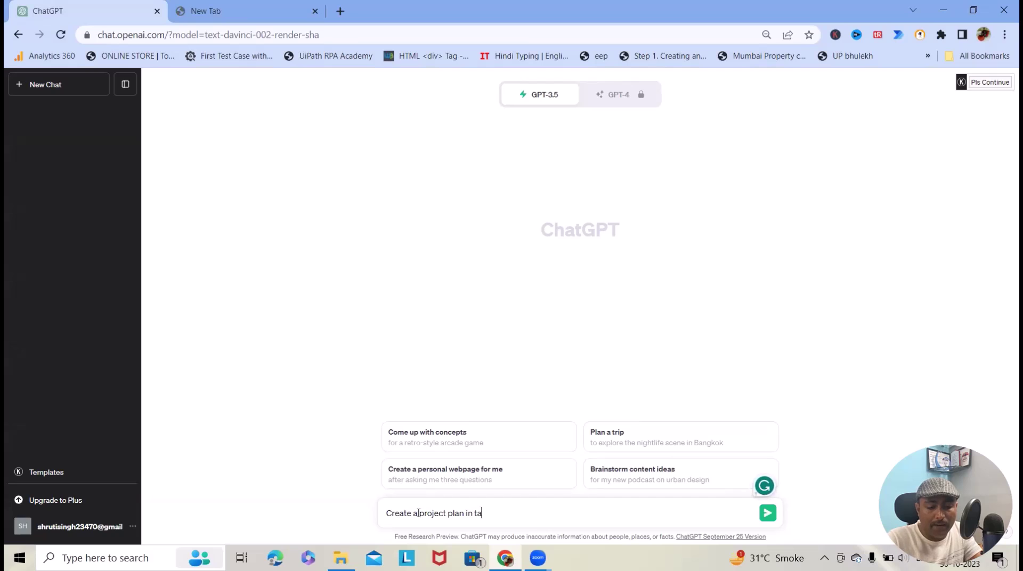
key("Return")
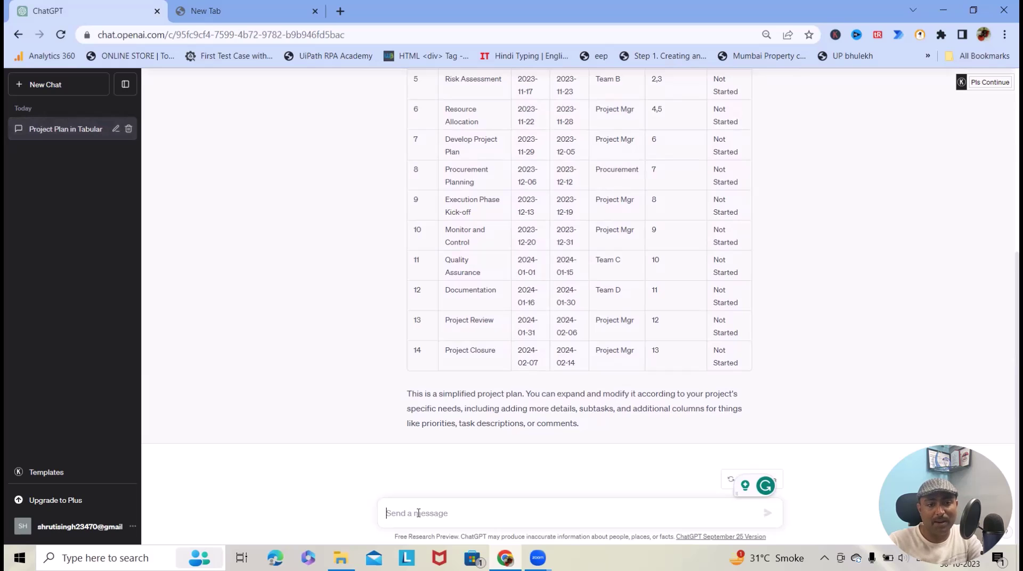
scroll(495, 432, "up", 5)
scroll(482, 299, "down", 4)
scroll(442, 201, "up", 1)
scroll(442, 201, "up", 3)
scroll(424, 197, "up", 1)
scroll(421, 208, "down", 1)
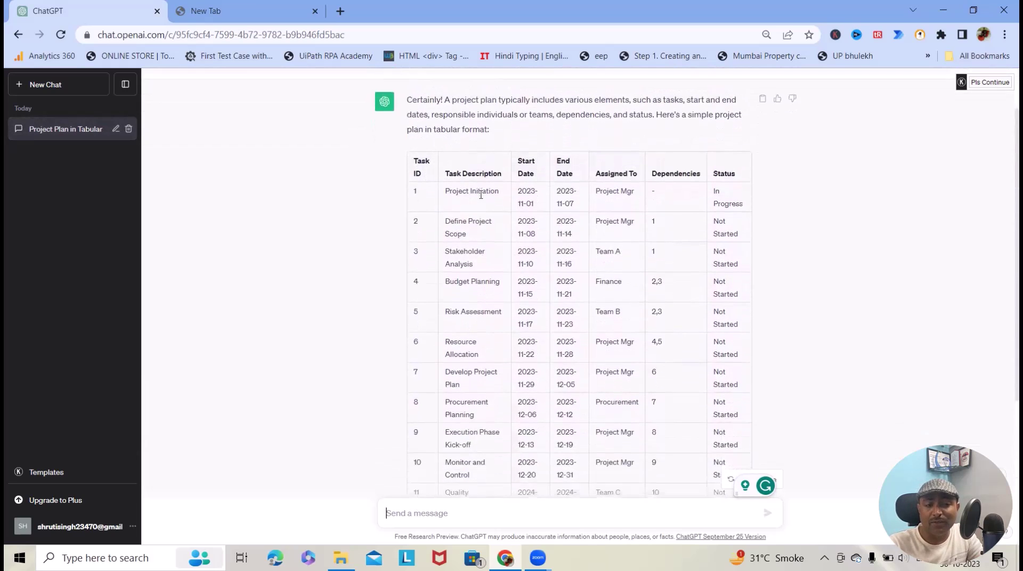
scroll(482, 200, "down", 2)
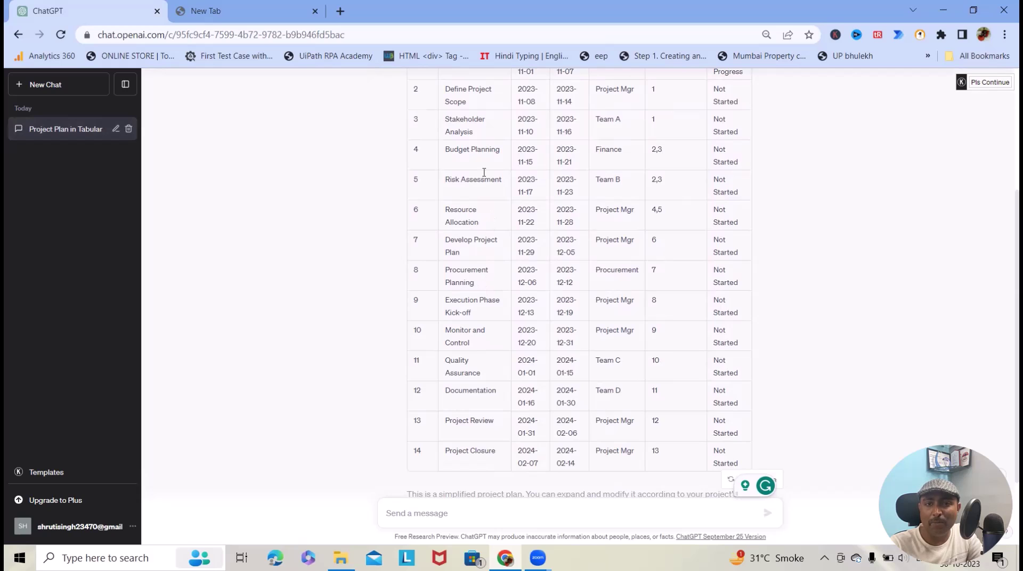
scroll(482, 141, "up", 2)
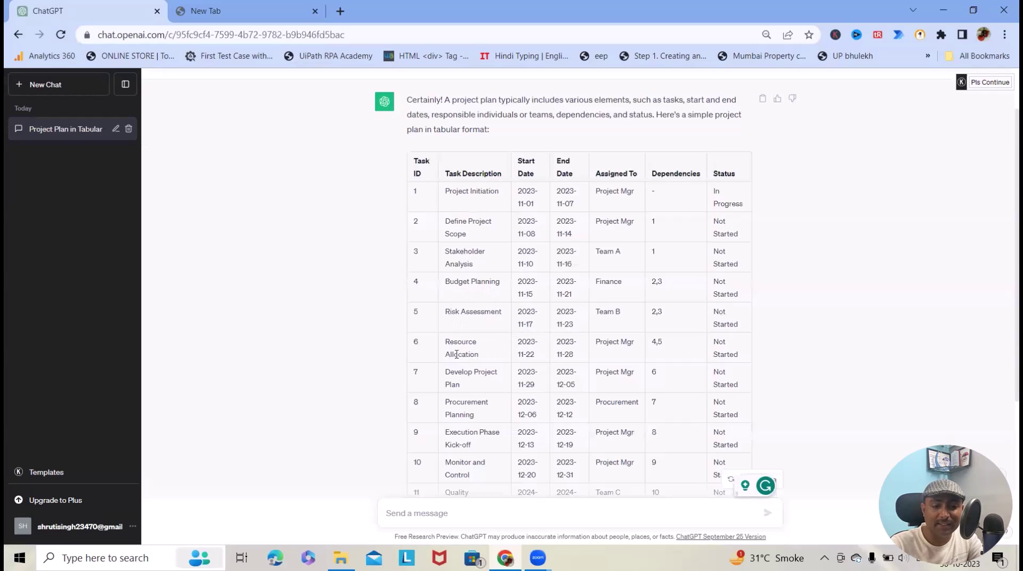
scroll(454, 352, "down", 2)
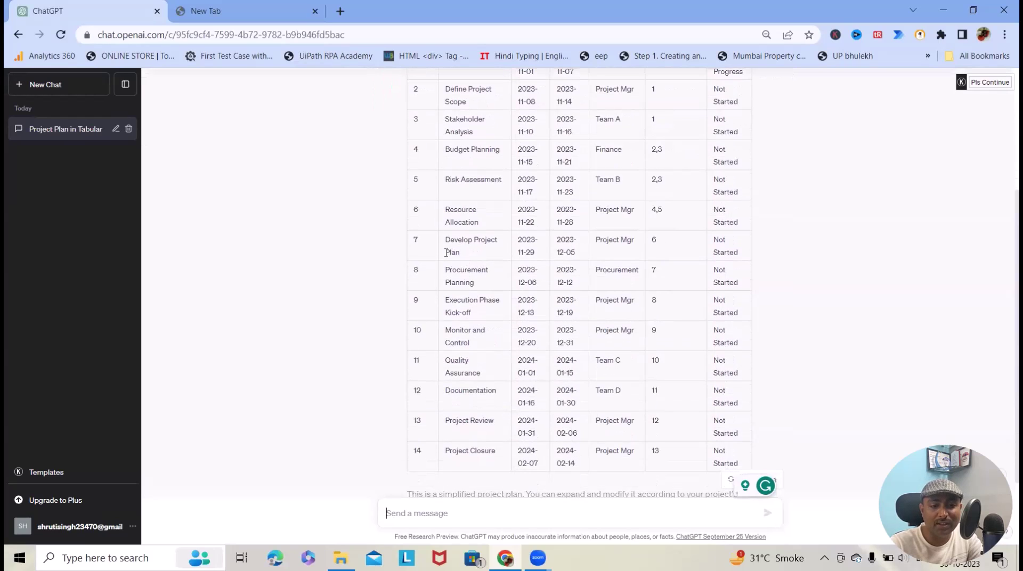
scroll(459, 300, "down", 2)
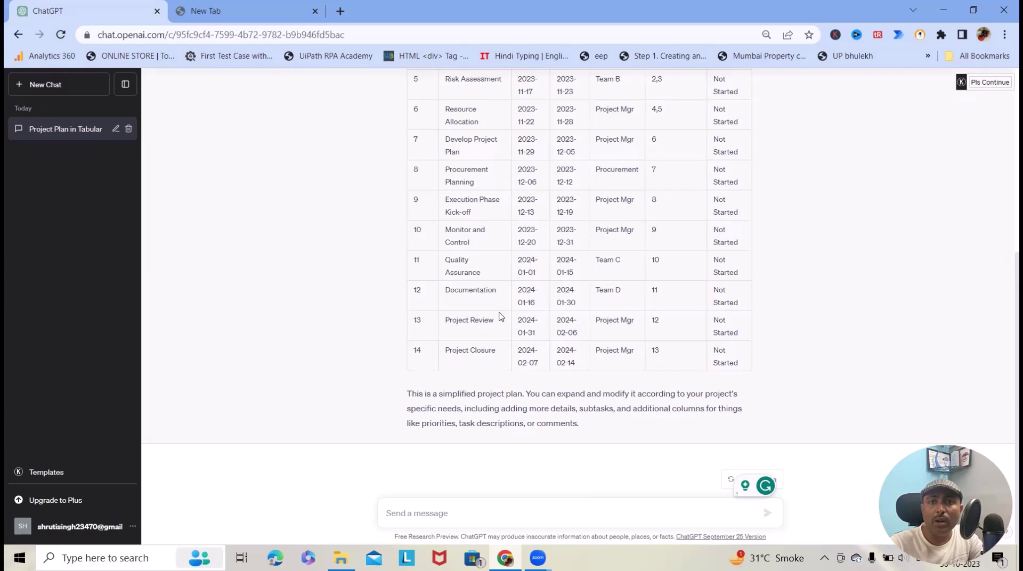
scroll(518, 155, "up", 5)
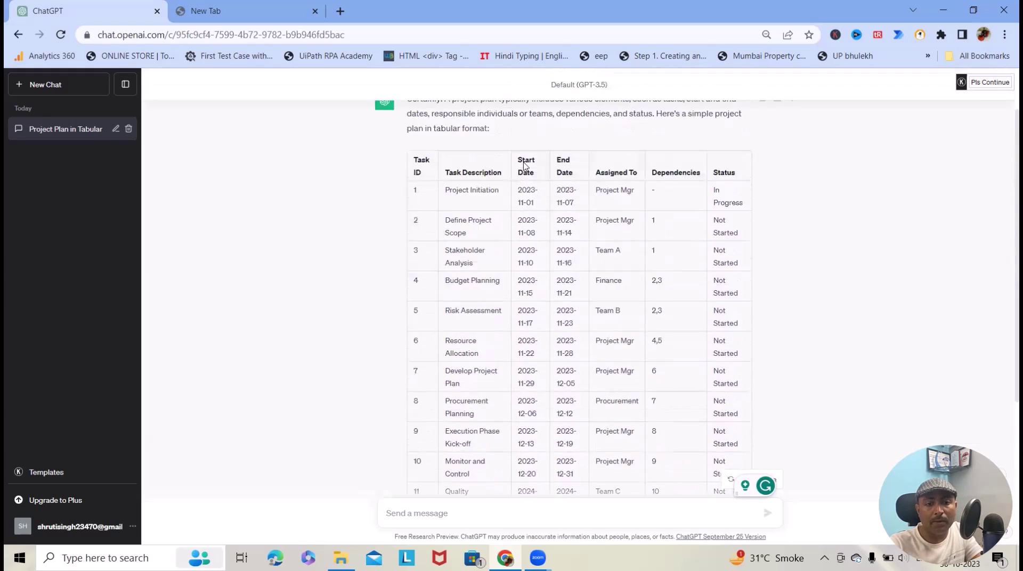
scroll(479, 186, "down", 1)
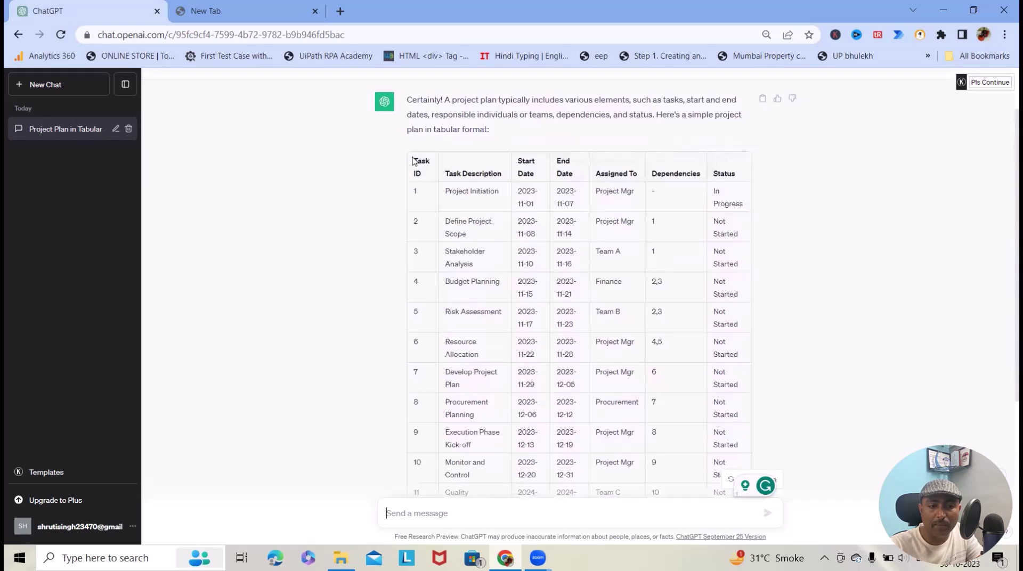
Select the project plan table through its closing paragraph, then launch Excel via Windows search
left_click_drag(414, 159, 636, 409)
scroll(636, 410, "down", 4)
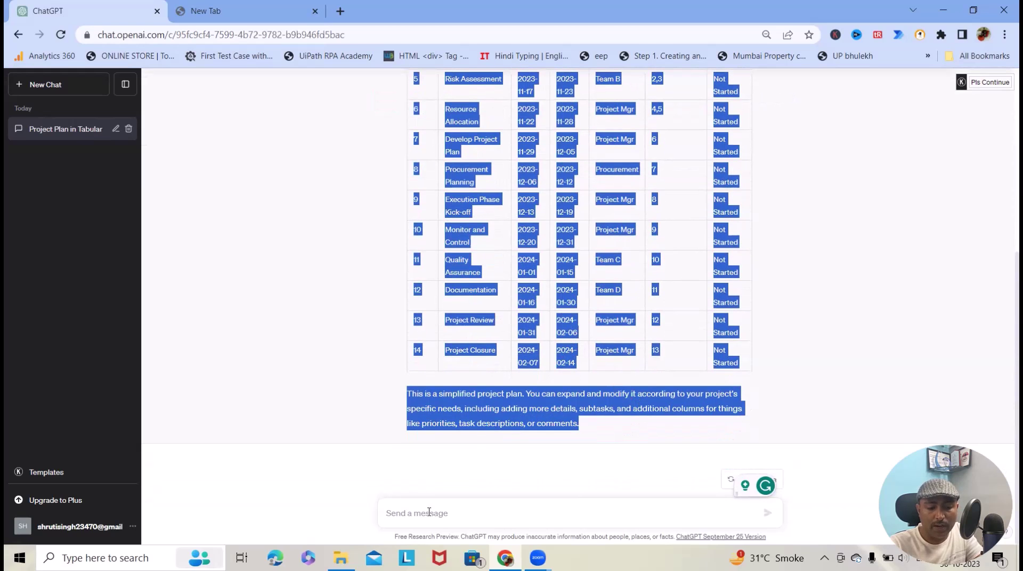
key("super")
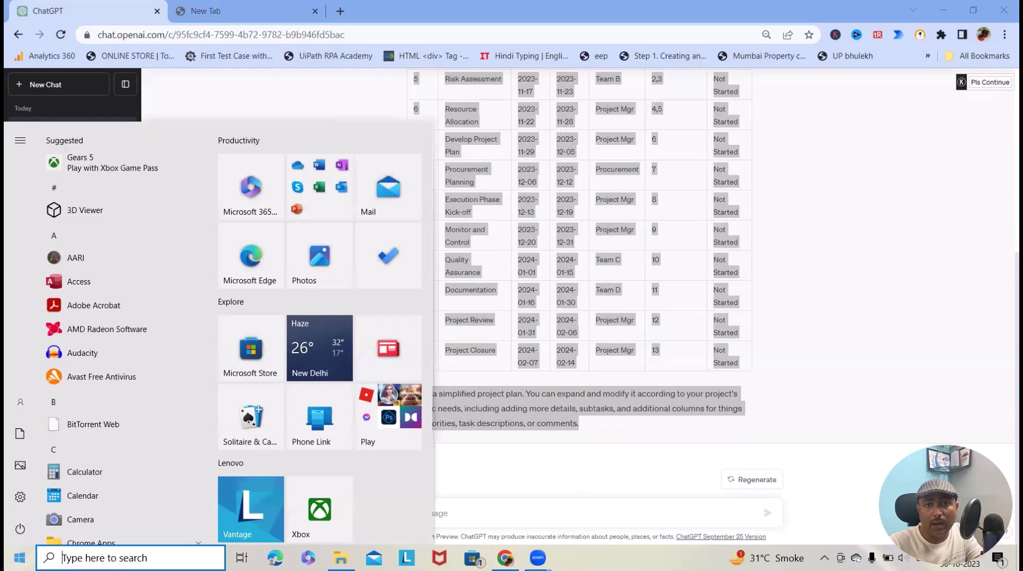
type("ex")
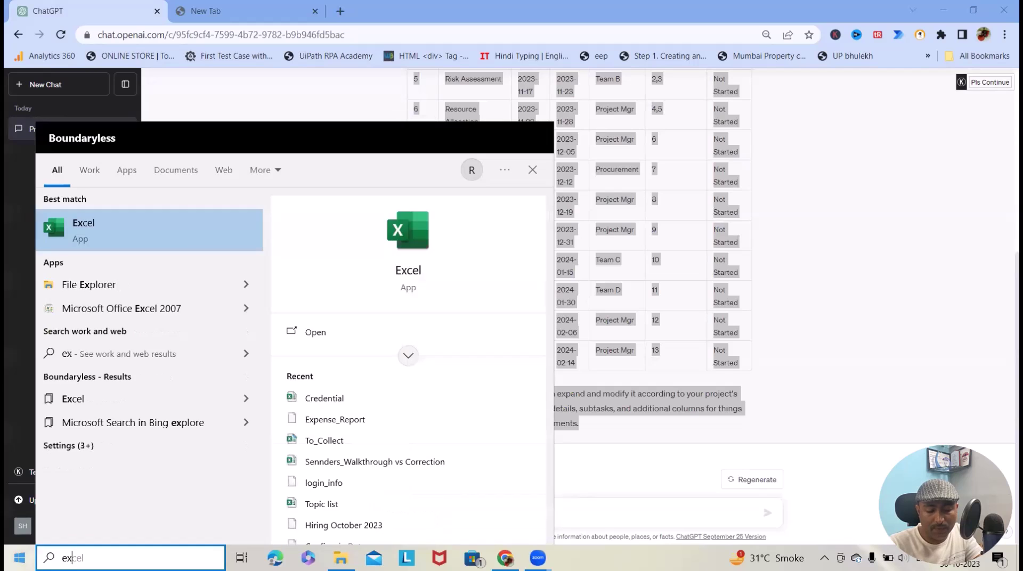
key("Escape")
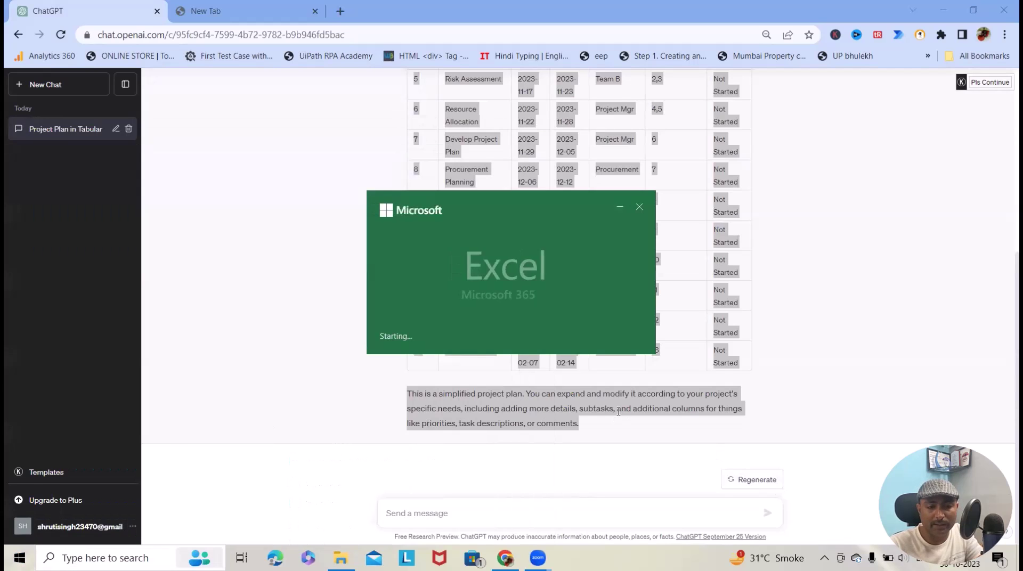
Paste the plan table at A1 and fit columns A–G so dates show, narrowing column E
key("ctrl+v")
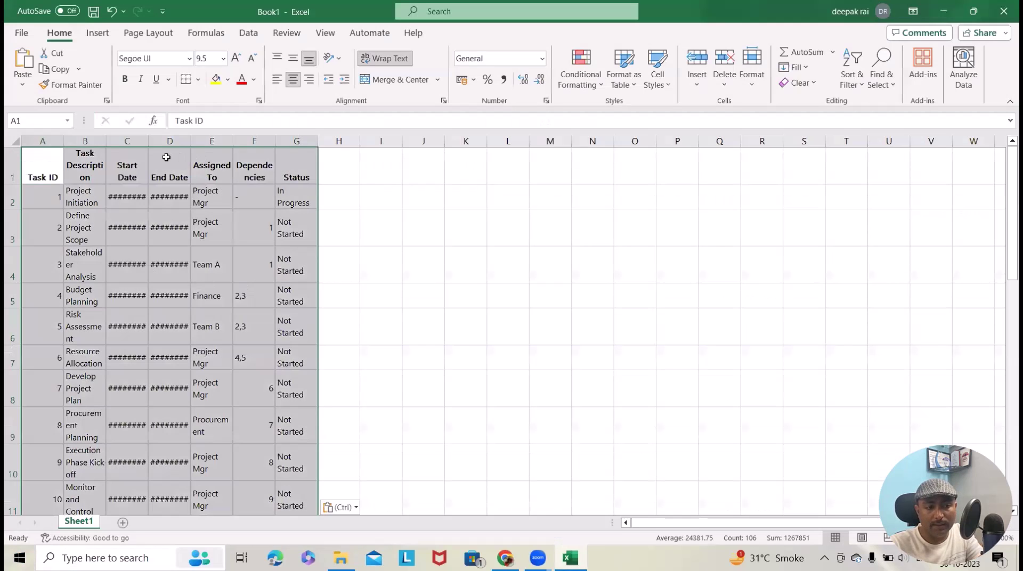
double_click(187, 137)
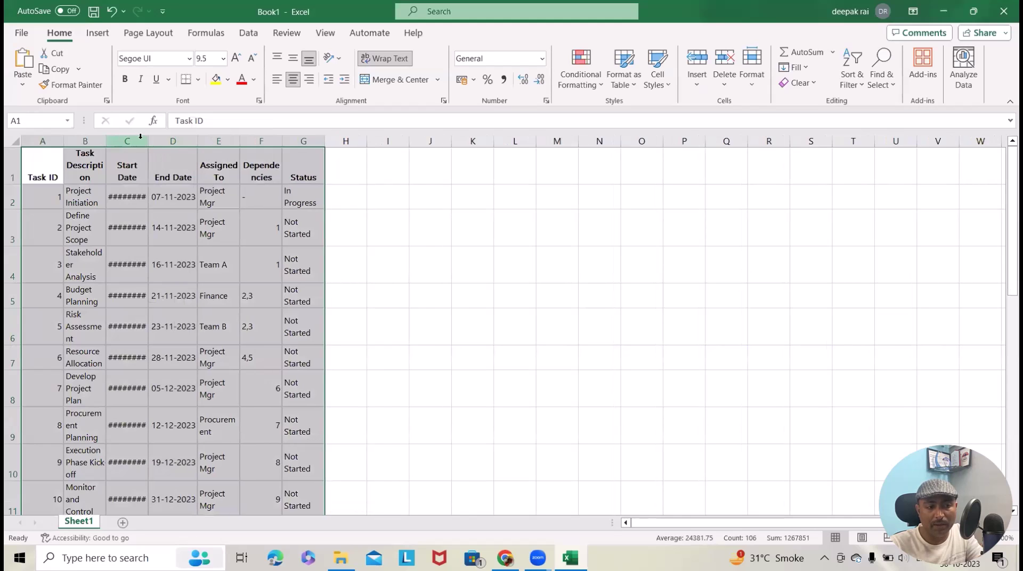
left_click(103, 154)
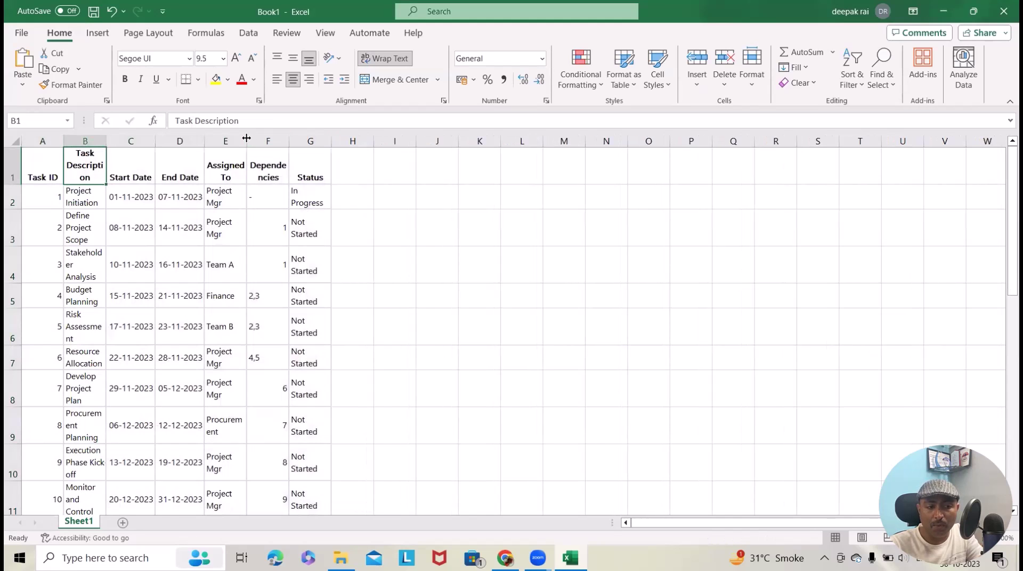
left_click_drag(247, 140, 245, 140)
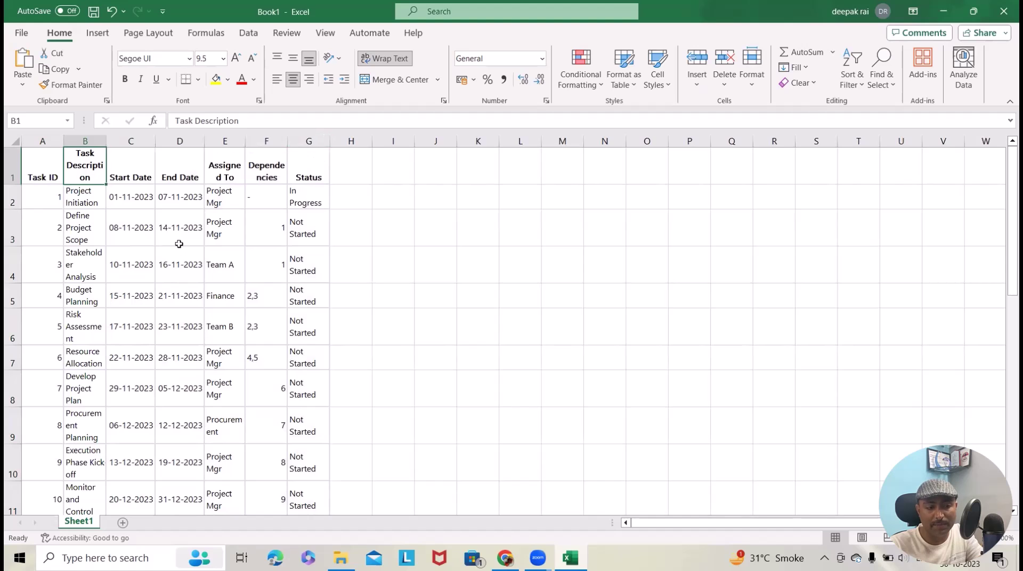
Clear the leftover closing-paragraph note from row 18
scroll(183, 256, "down", 3)
left_click(12, 365)
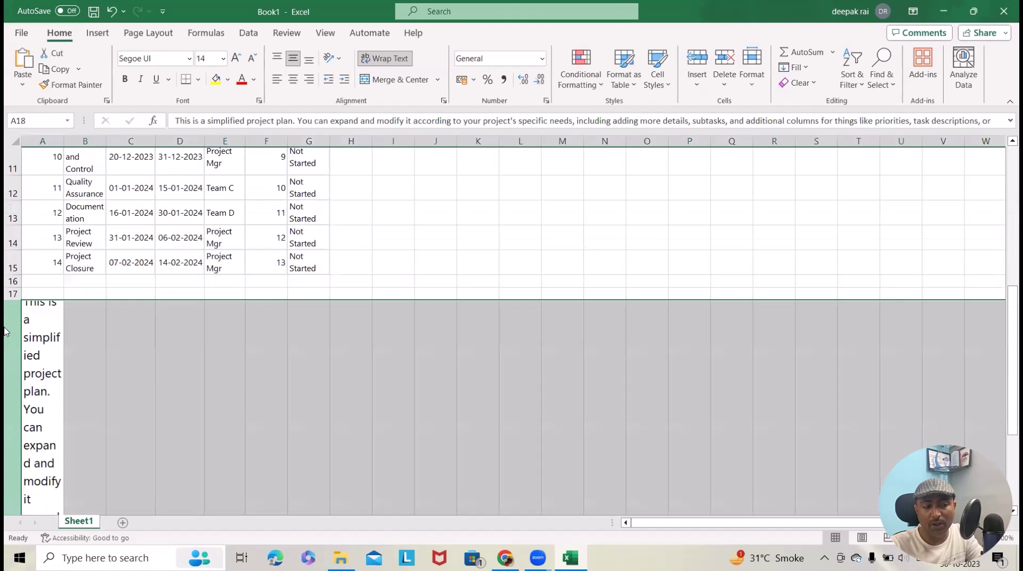
right_click(6, 331)
left_click(96, 241)
scroll(265, 292, "down", 2)
scroll(374, 346, "up", 3)
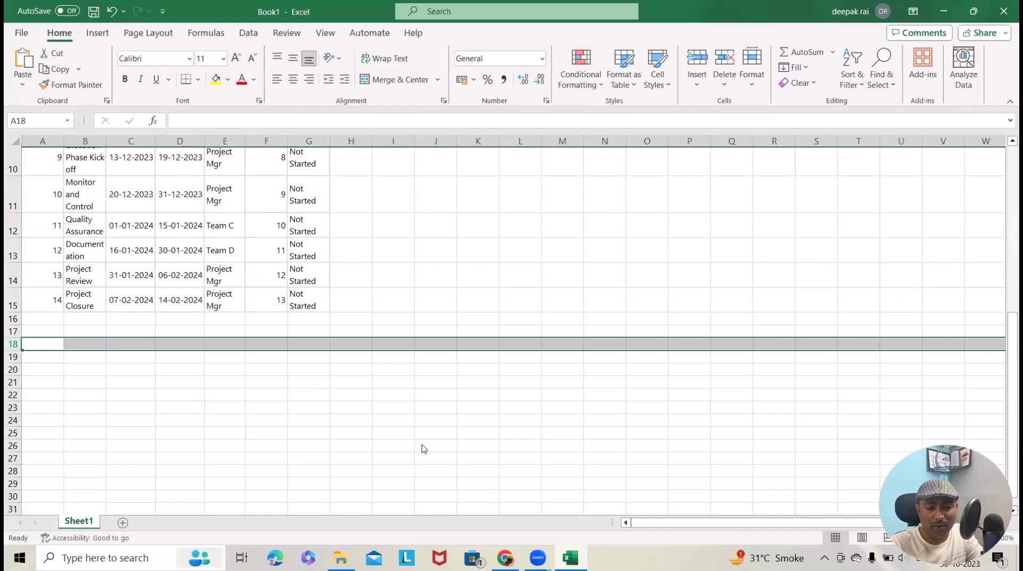
Resend the original plan prompt with 'with data analysis' appended
key("alt+Tab")
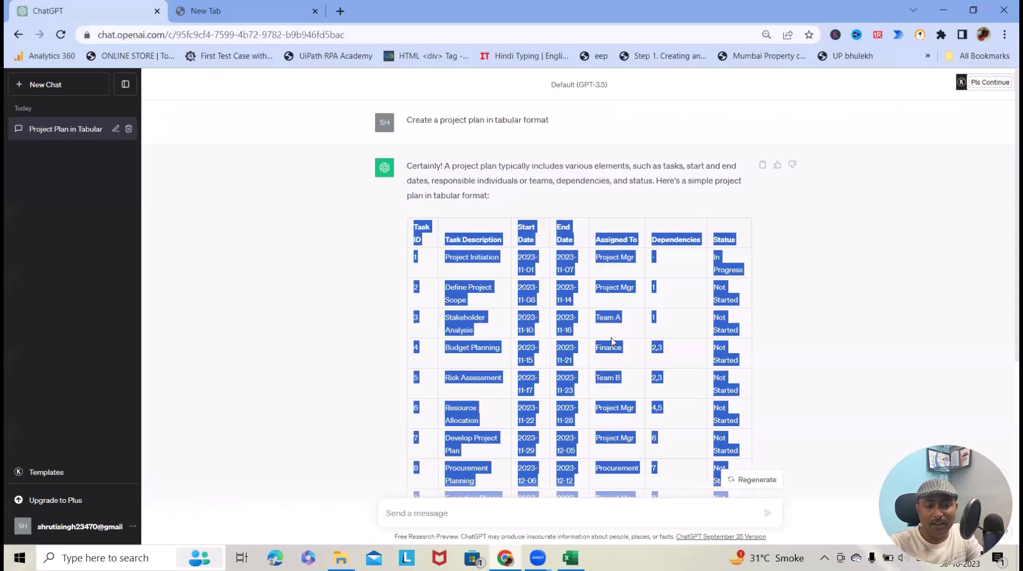
triple_click(559, 122)
key("ctrl+c")
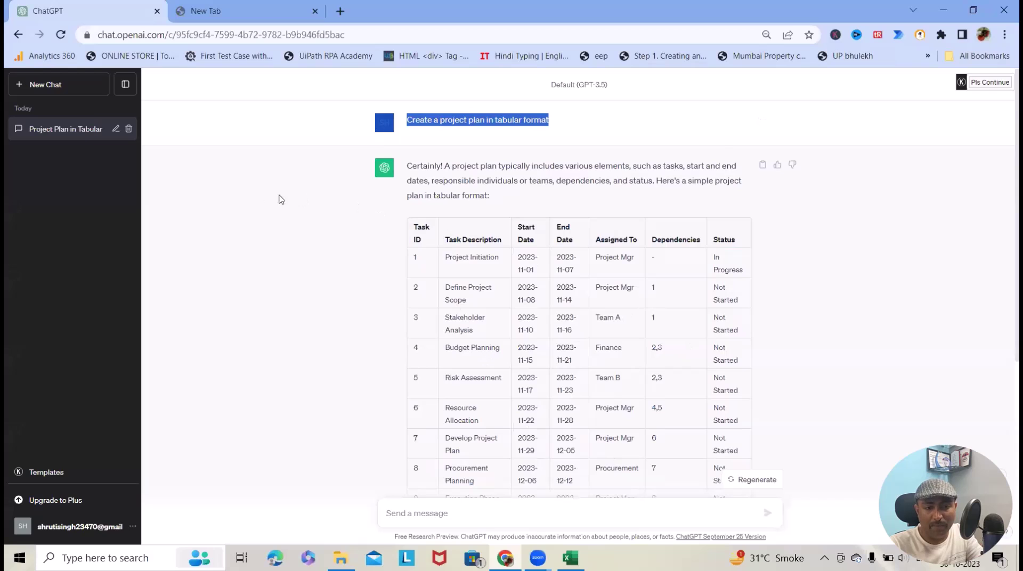
scroll(427, 405, "down", 5)
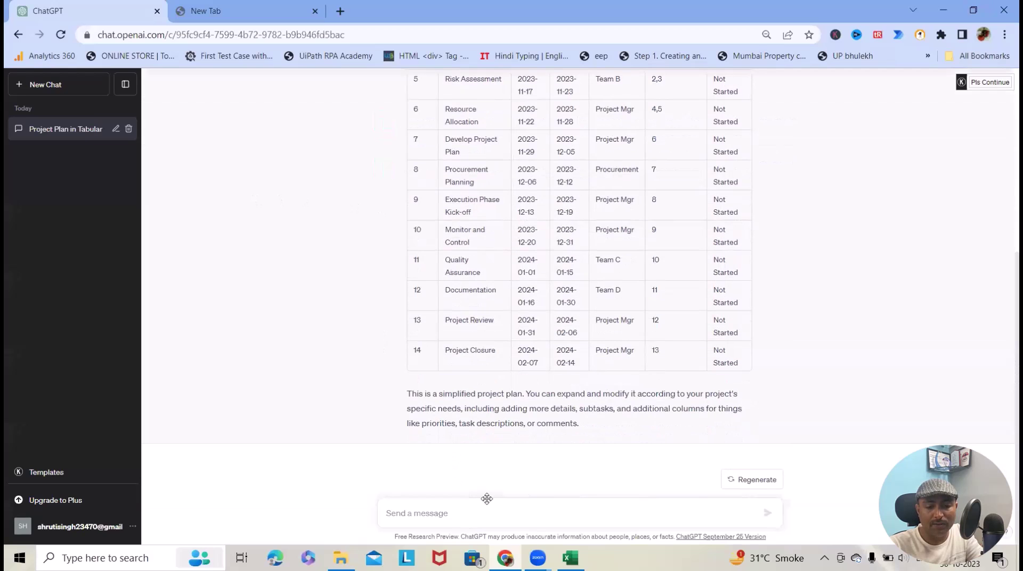
left_click(623, 520)
key("ctrl+v")
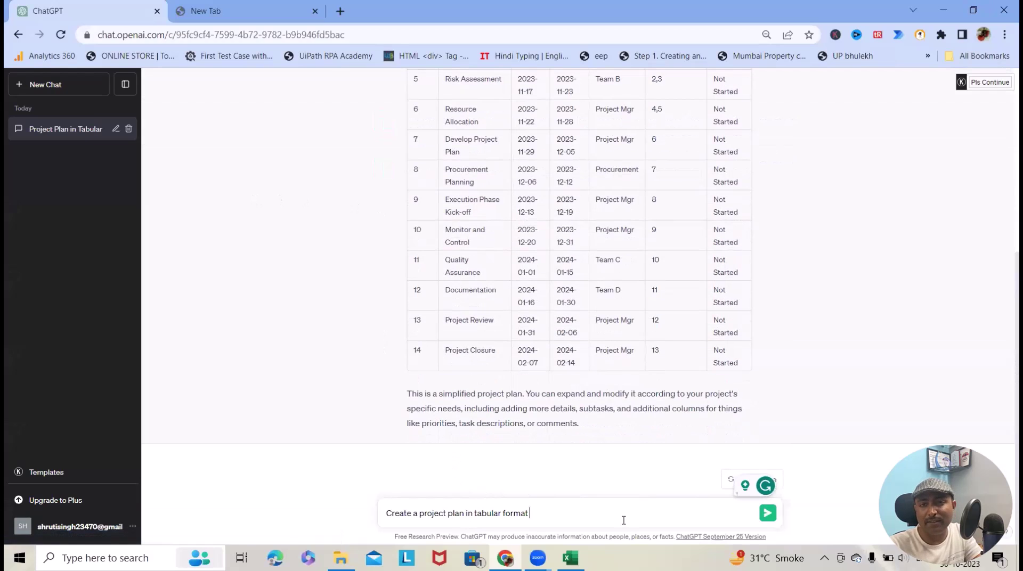
type("with data")
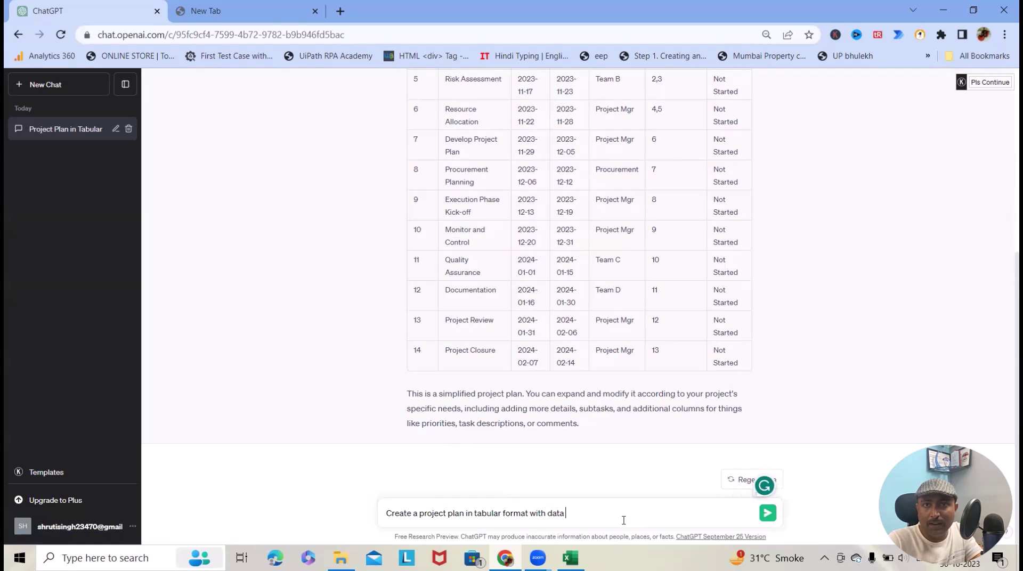
type(" analysis")
key("Return")
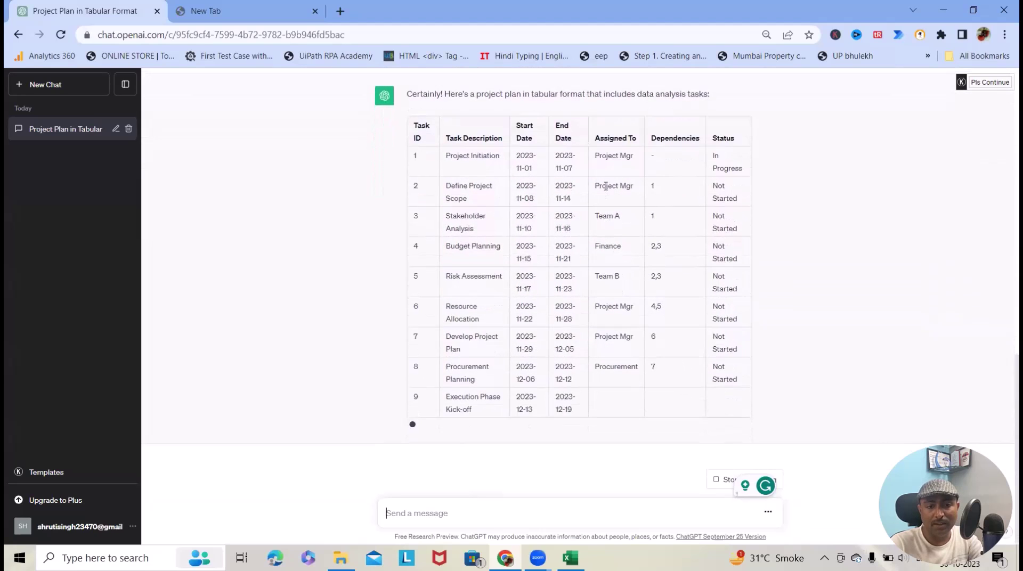
Send a reworded prompt asking for a detailed tabular project plan with data storage
scroll(677, 280, "up", 5)
scroll(677, 284, "up", 8)
scroll(679, 279, "down", 15)
left_click(465, 512)
key("ctrl+v")
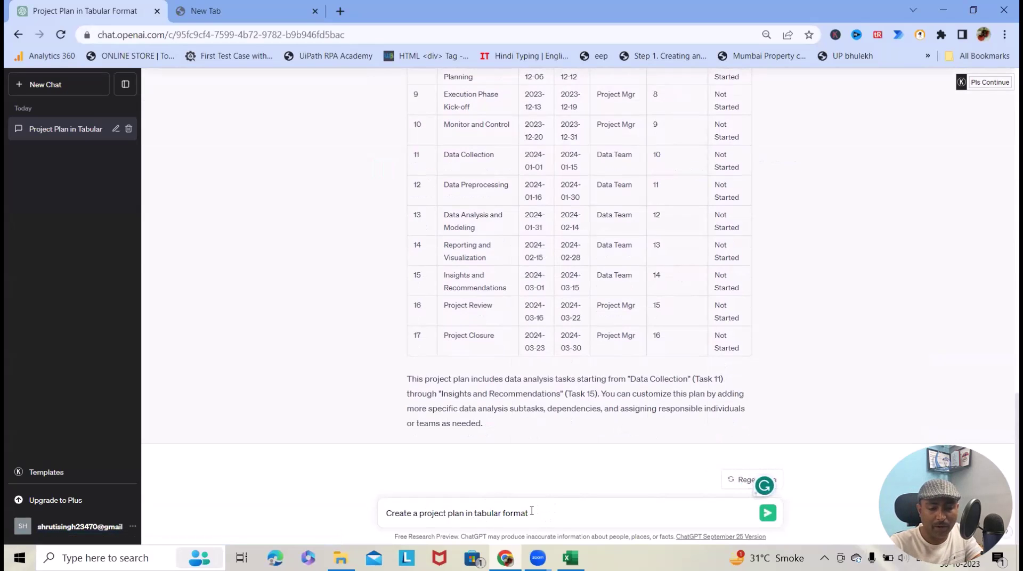
type("with data")
type(" stor")
key("BackSpace")
key("BackSpace")
key("BackSpace")
key("BackSpace")
key("BackSpace")
type("m")
left_click(380, 513)
key("Delete")
key("Delete")
key("Delete")
key("Delete")
key("Delete")
key("Delete")
type("give me")
key("Right")
key("Right")
key("Right")
type("detailed")
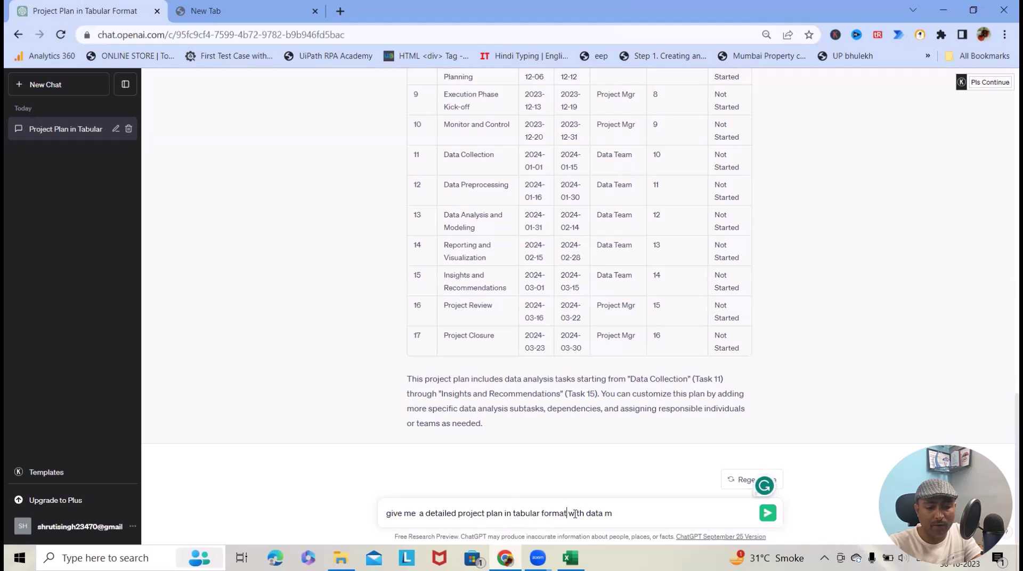
key("BackSpace")
type("storage")
key("Return")
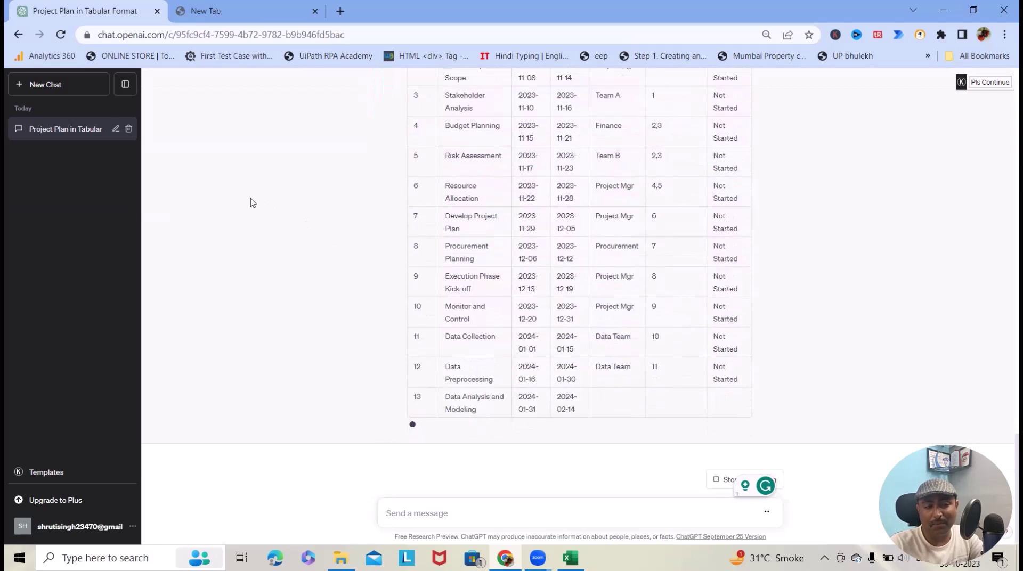
Start a new chat and grab the data storage plan prompt from the earlier conversation
left_click(68, 86)
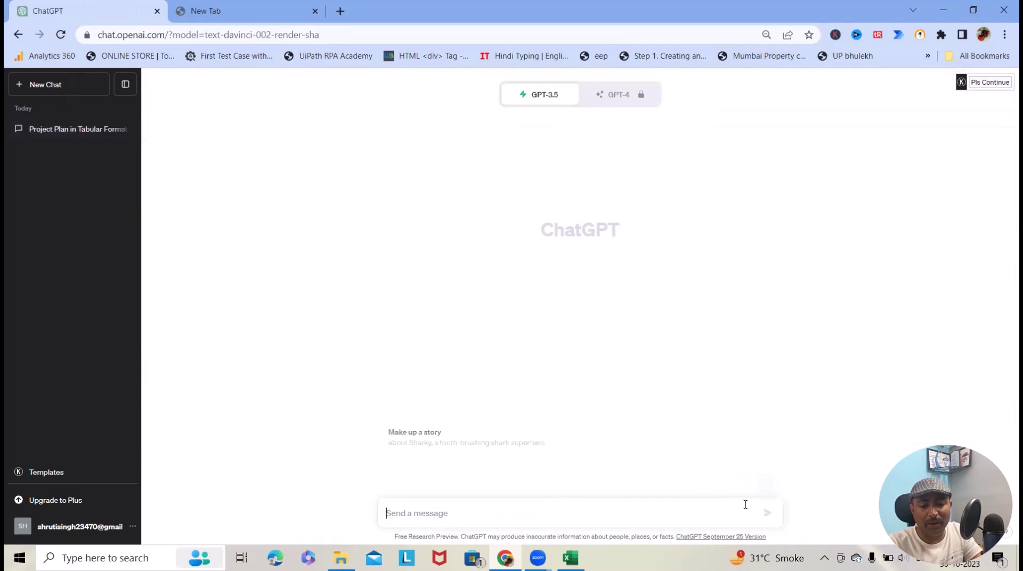
key("ctrl+v")
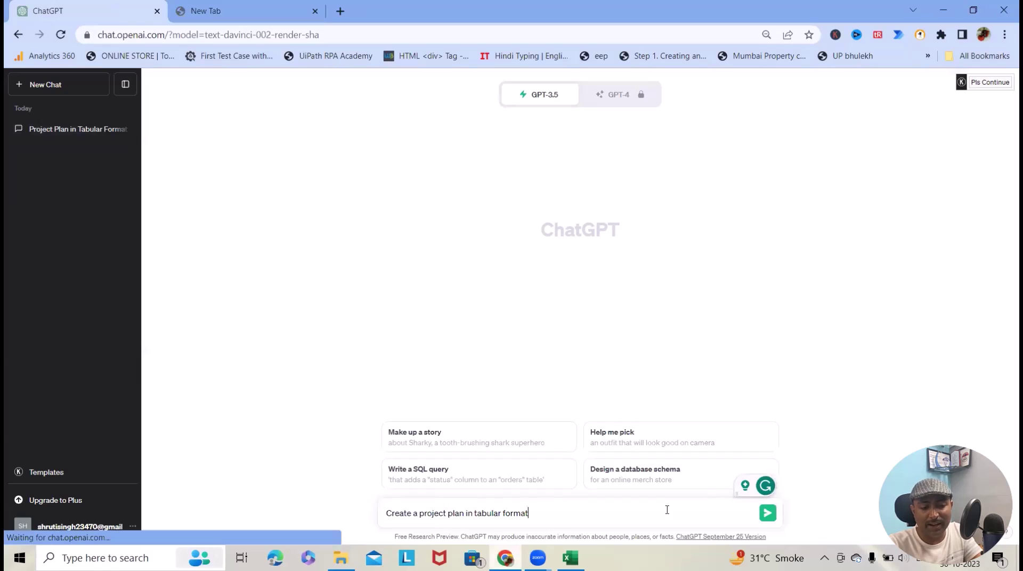
left_click(59, 130)
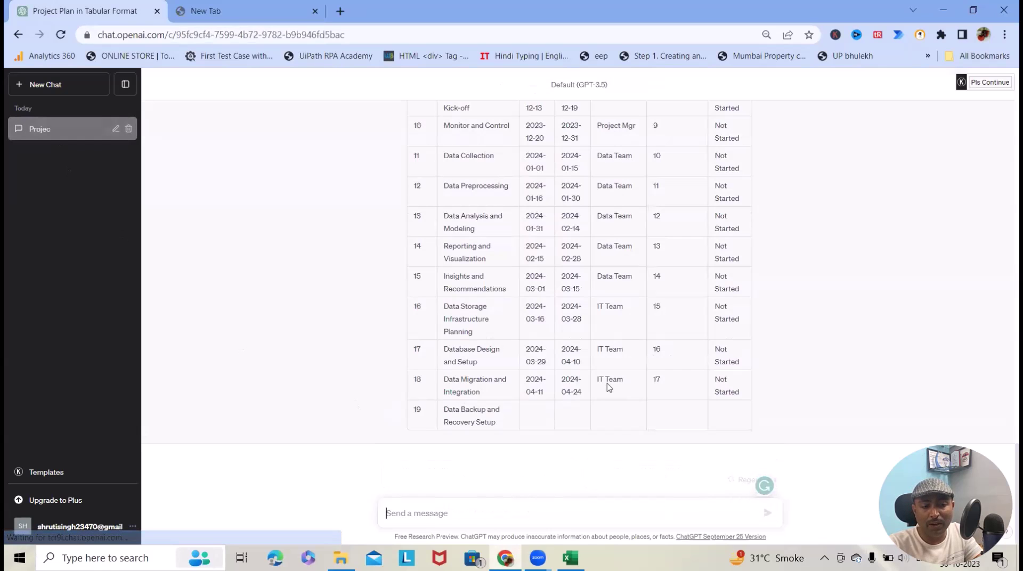
scroll(605, 389, "up", 10)
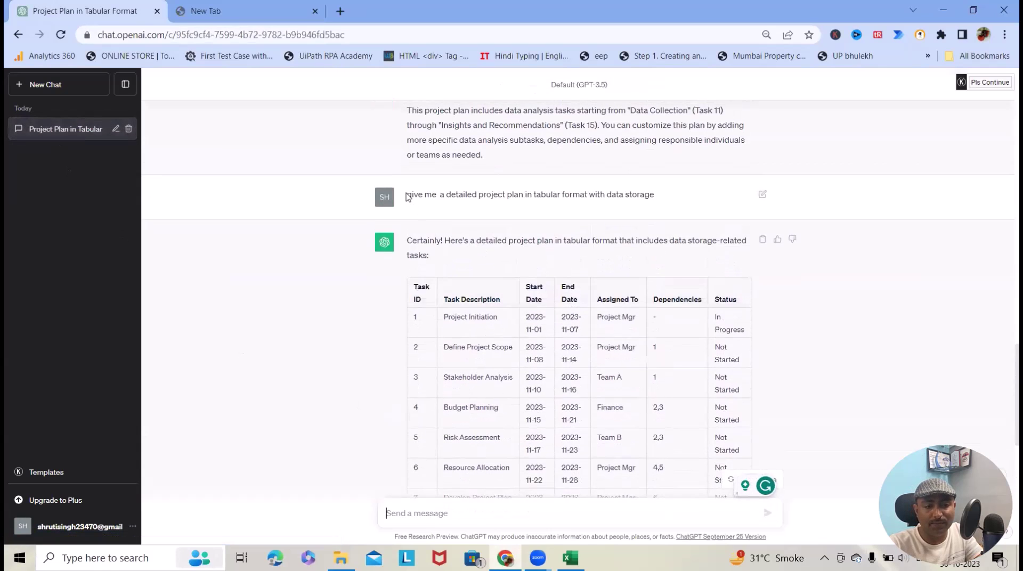
left_click_drag(406, 195, 673, 196)
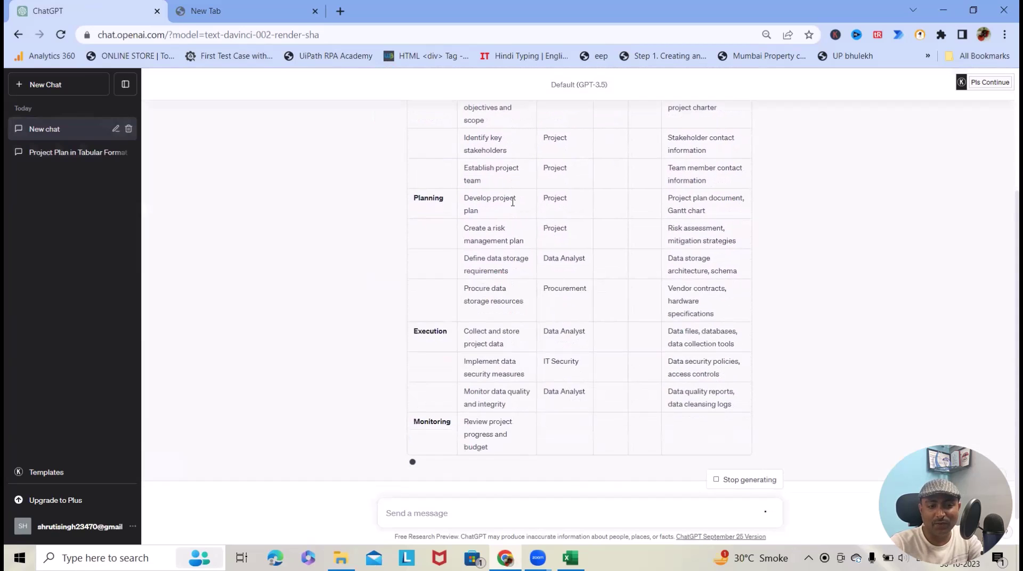
Review the 16-task Initiation-to-Closure plan and select its table with the Data Storage Requirements column
scroll(512, 201, "up", 3)
scroll(481, 179, "down", 3)
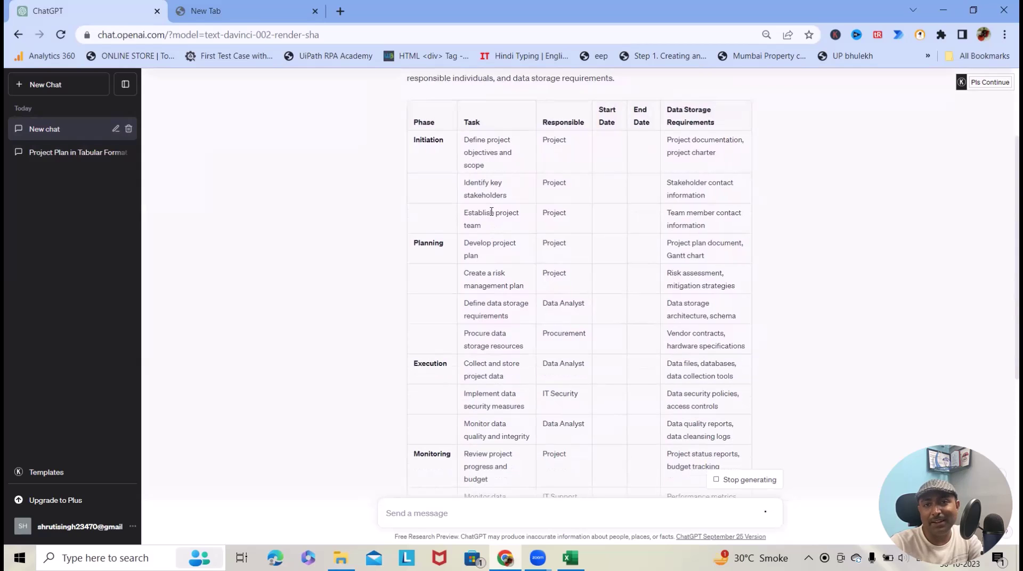
scroll(499, 281, "down", 1)
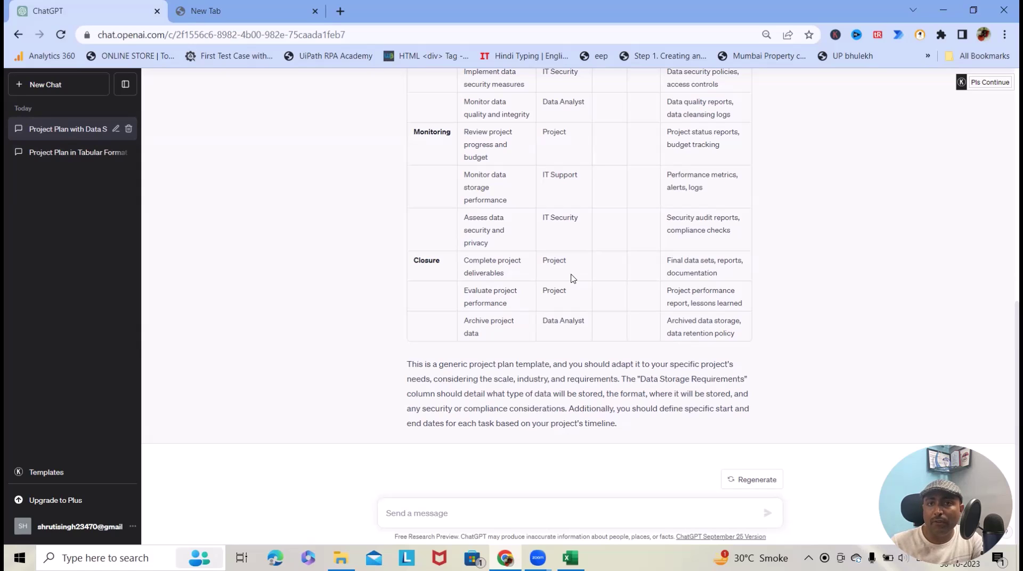
scroll(596, 264, "up", 7)
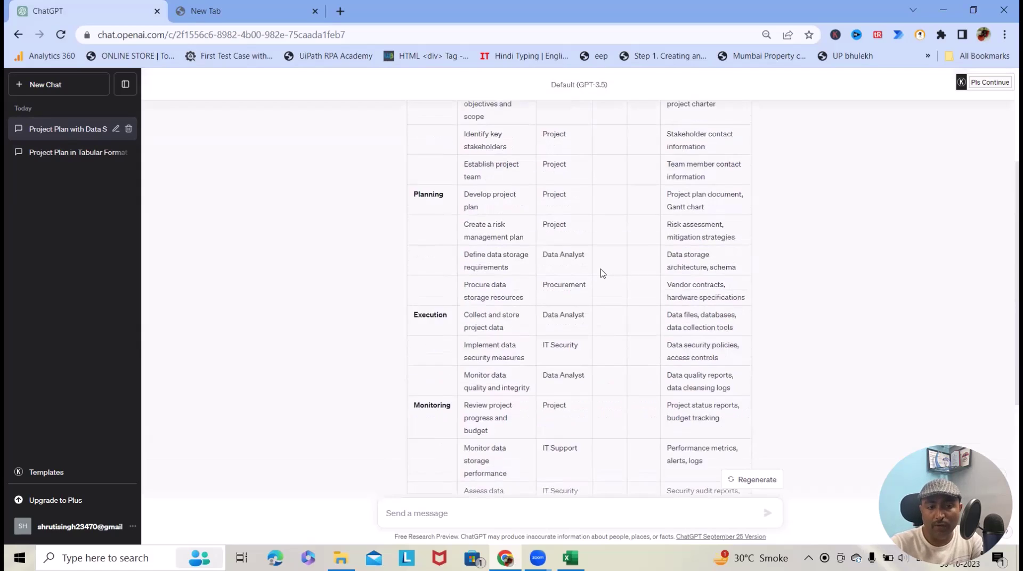
scroll(585, 343, "down", 5)
scroll(591, 353, "down", 2)
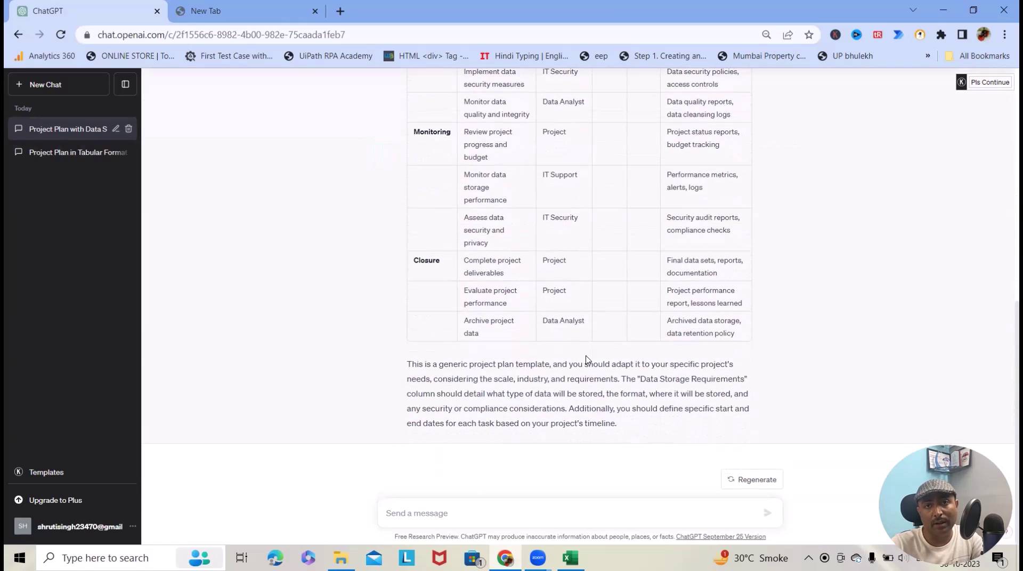
scroll(635, 303, "up", 7)
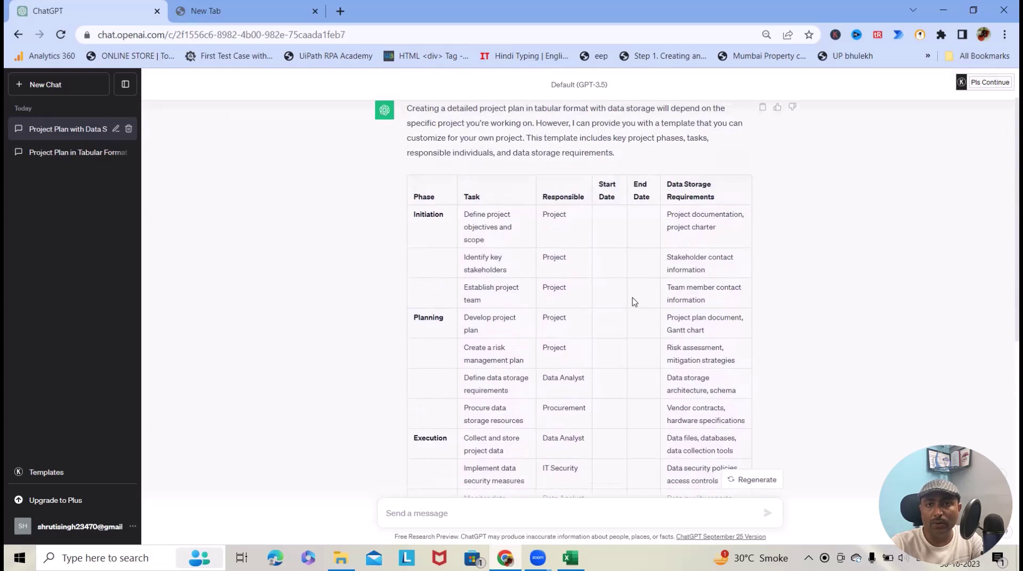
scroll(635, 302, "down", 5)
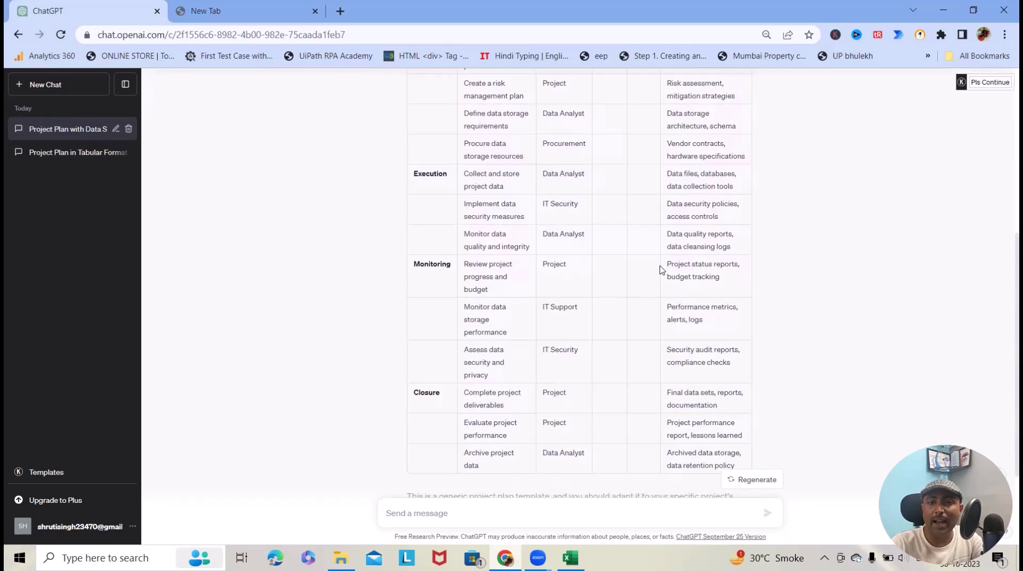
scroll(712, 199, "up", 6)
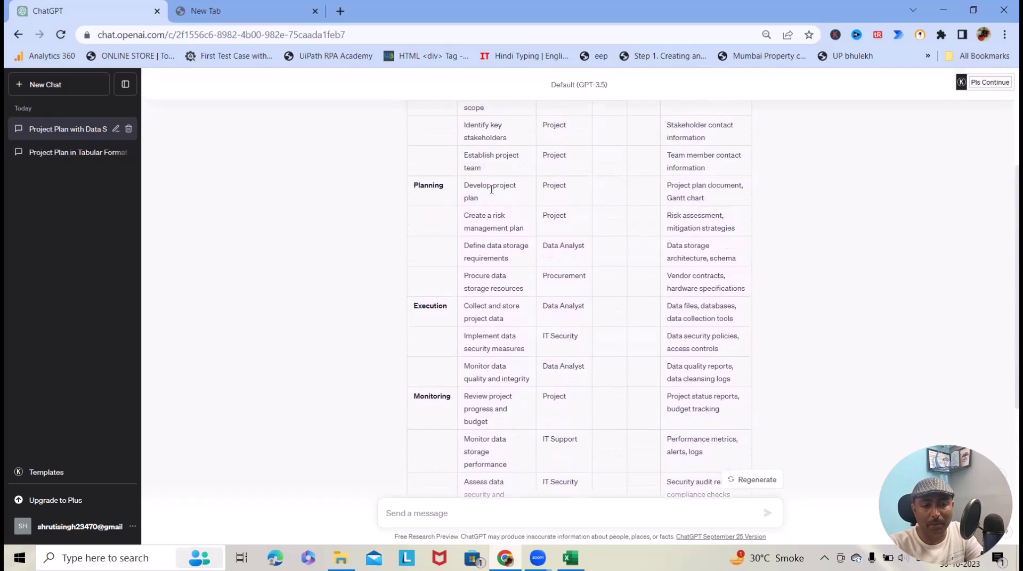
left_click_drag(418, 244, 566, 496)
scroll(698, 372, "down", 9)
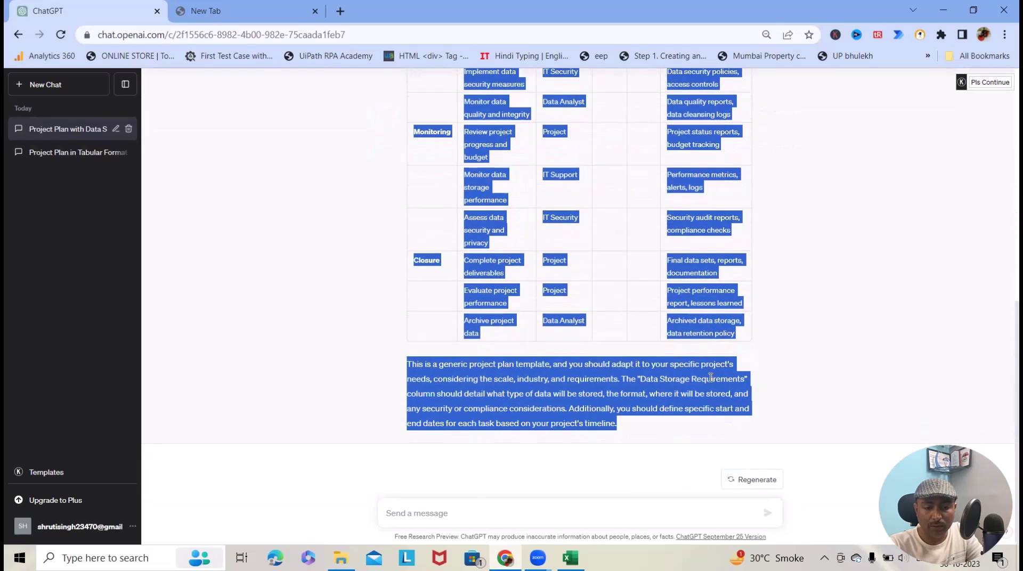
Paste the phase-based data storage plan over the old table in Book1, confirming the overwrite
left_click(570, 558)
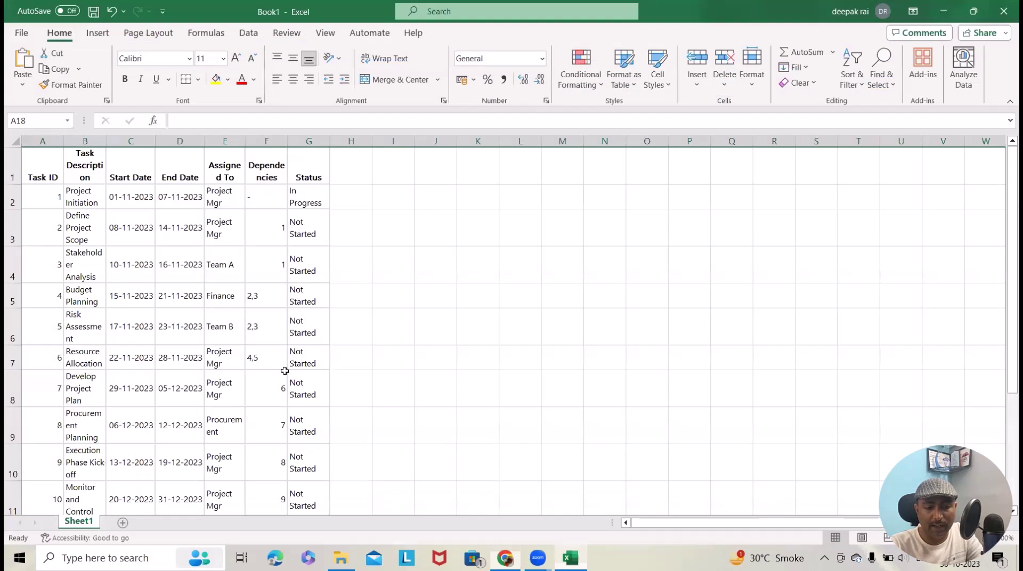
left_click_drag(56, 178, 299, 509)
key("ctrl+v")
key("Return")
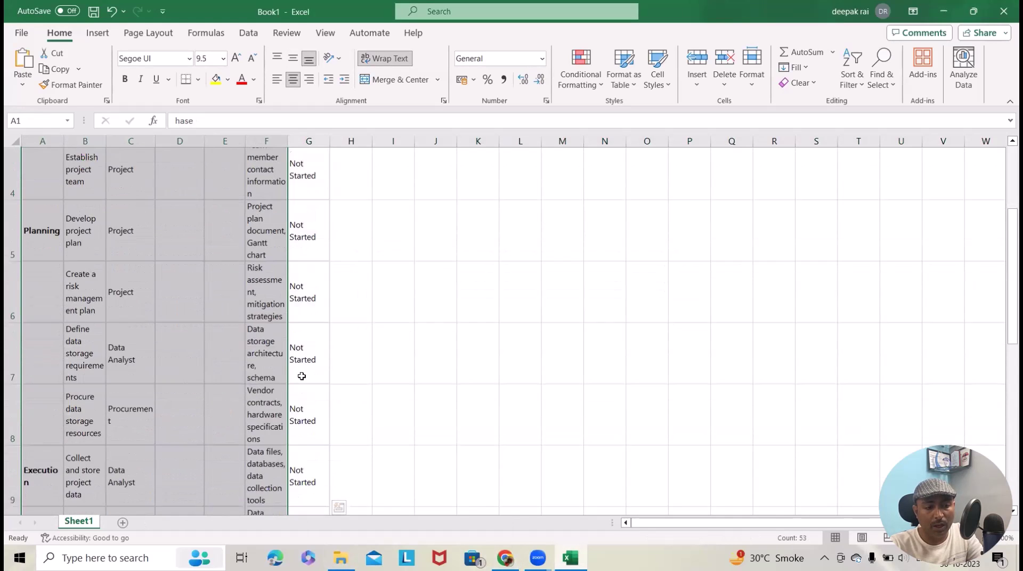
scroll(297, 379, "down", 3)
scroll(296, 379, "down", 2)
scroll(292, 391, "up", 1)
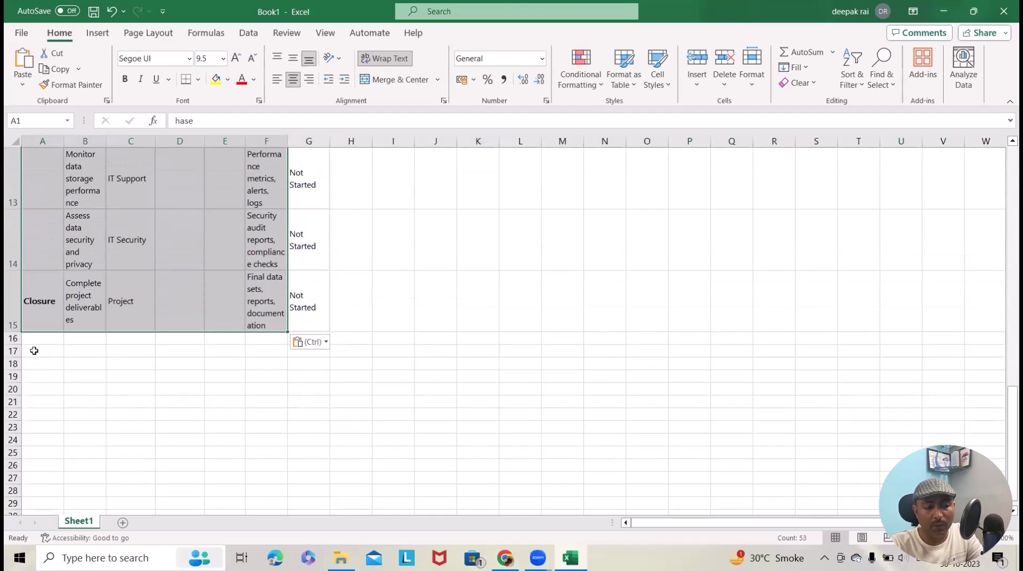
scroll(188, 184, "up", 5)
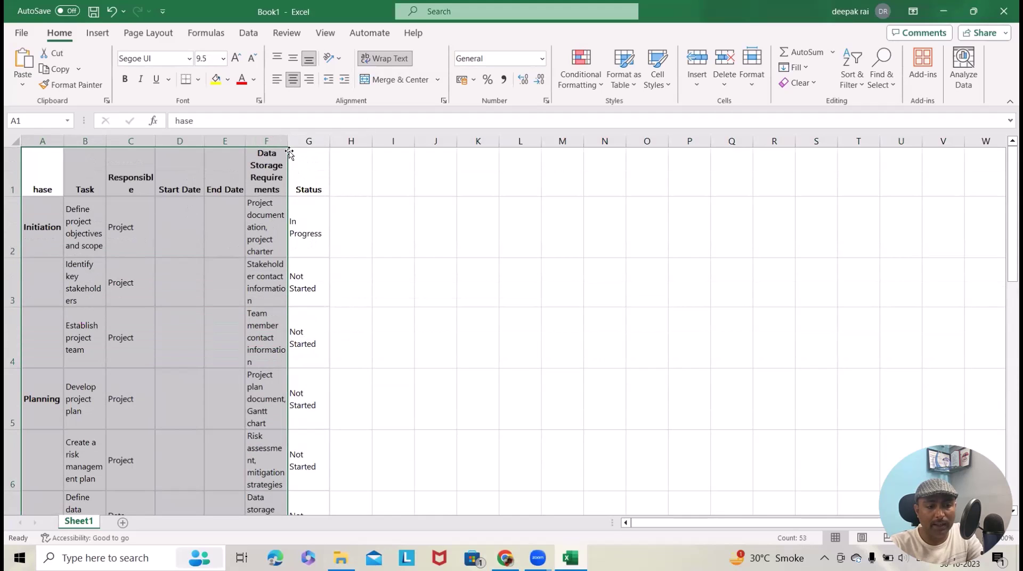
Widen the Data Storage Requirements and Task columns
left_click(379, 200)
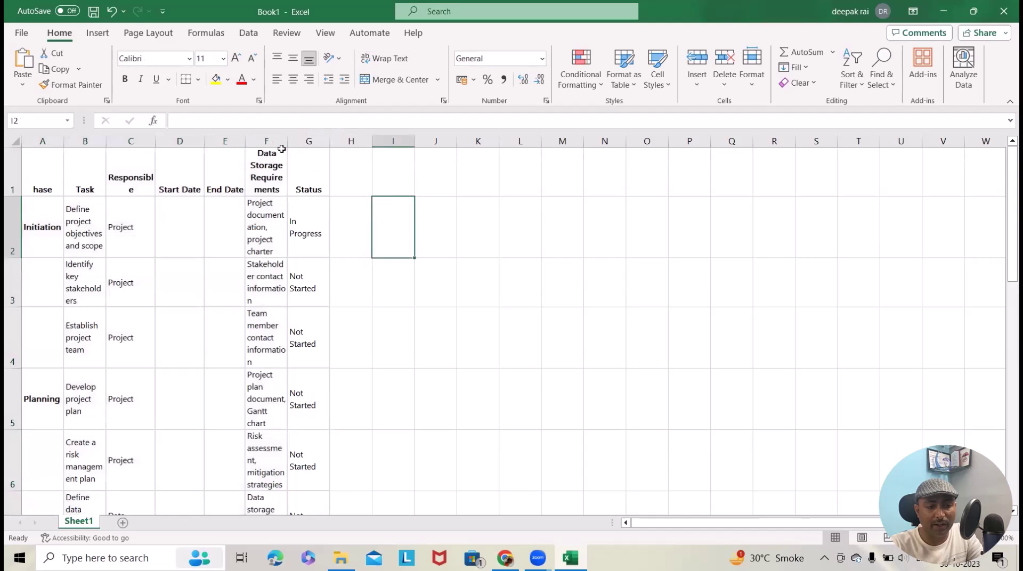
left_click_drag(288, 144, 393, 154)
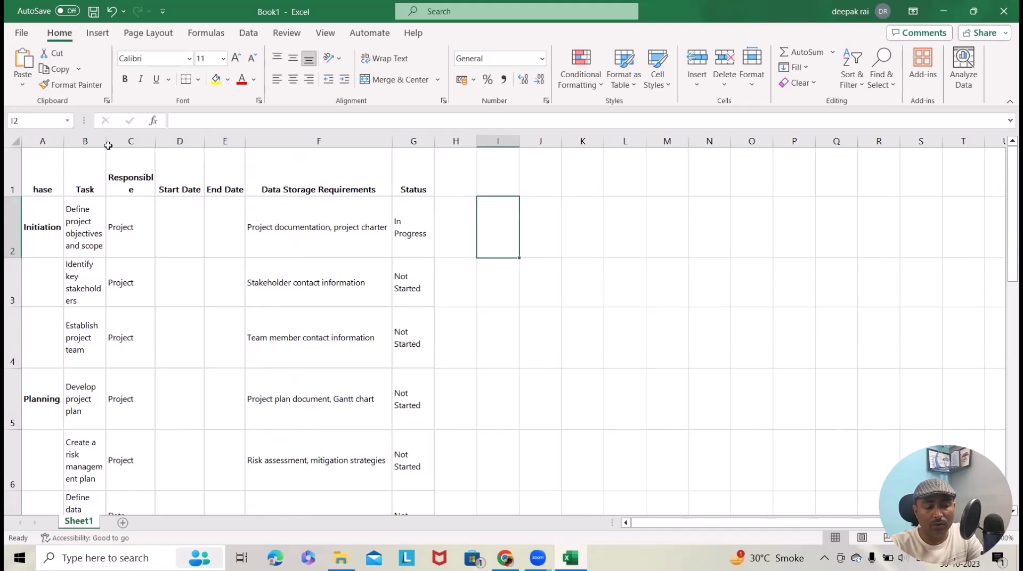
left_click_drag(108, 145, 169, 145)
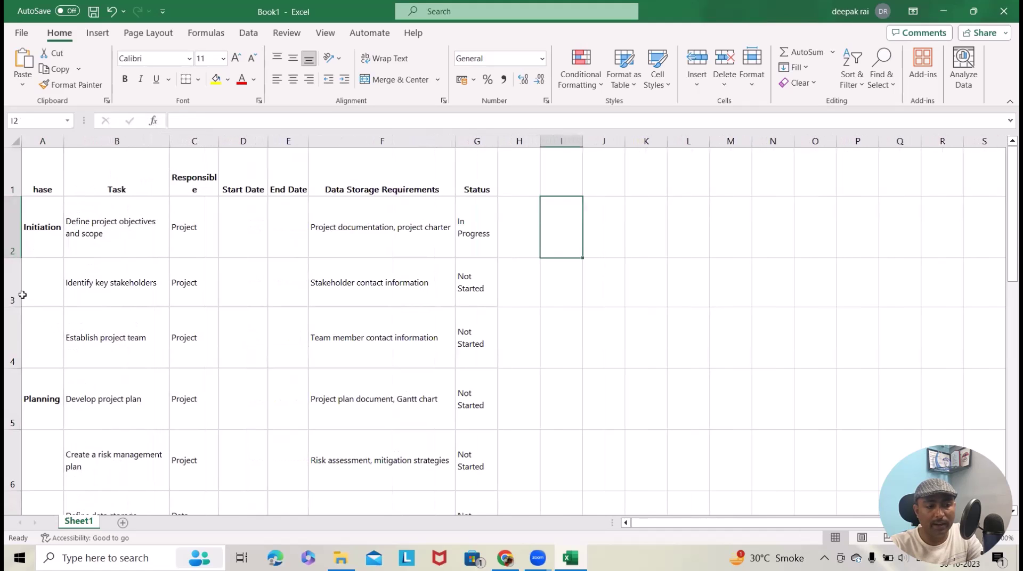
Autofit all row heights, then merge and center the Initiation cells A2:A4
left_click(11, 140)
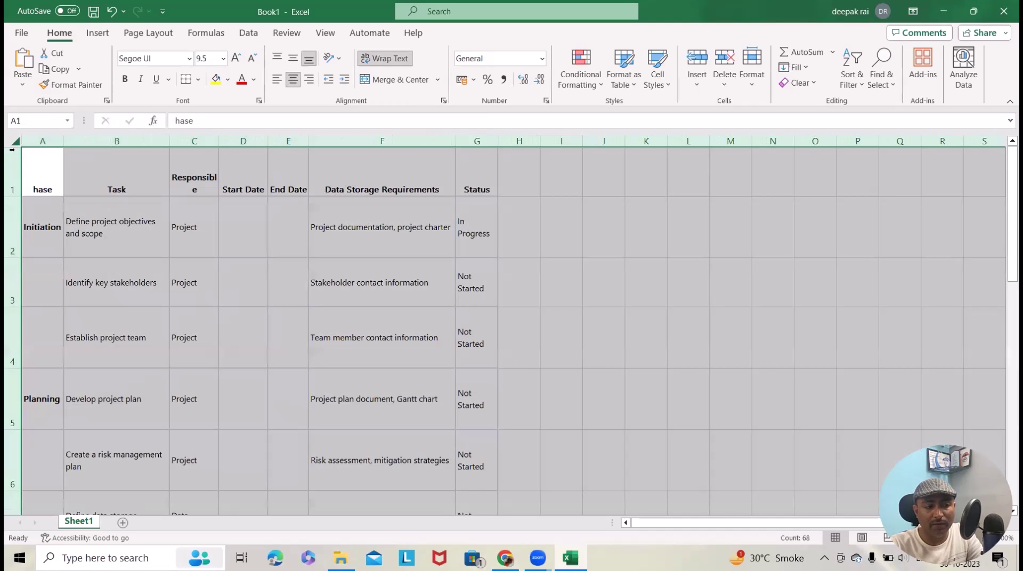
double_click(13, 307)
left_click_drag(43, 191, 43, 252)
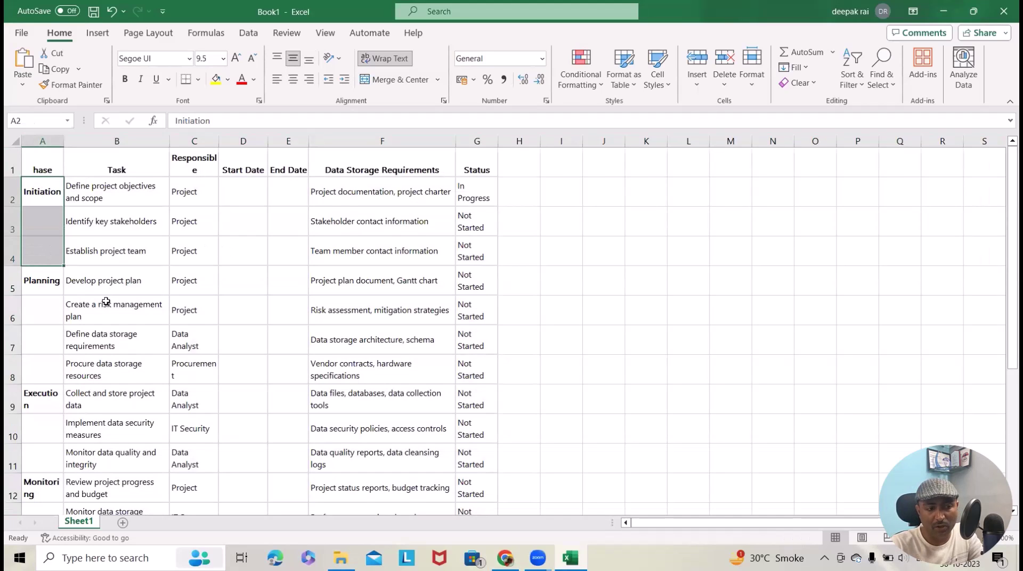
left_click(382, 80)
Merge and center the Planning, Execution and Monitoring phase labels in column A
left_click_drag(53, 280, 46, 372)
left_click(400, 79)
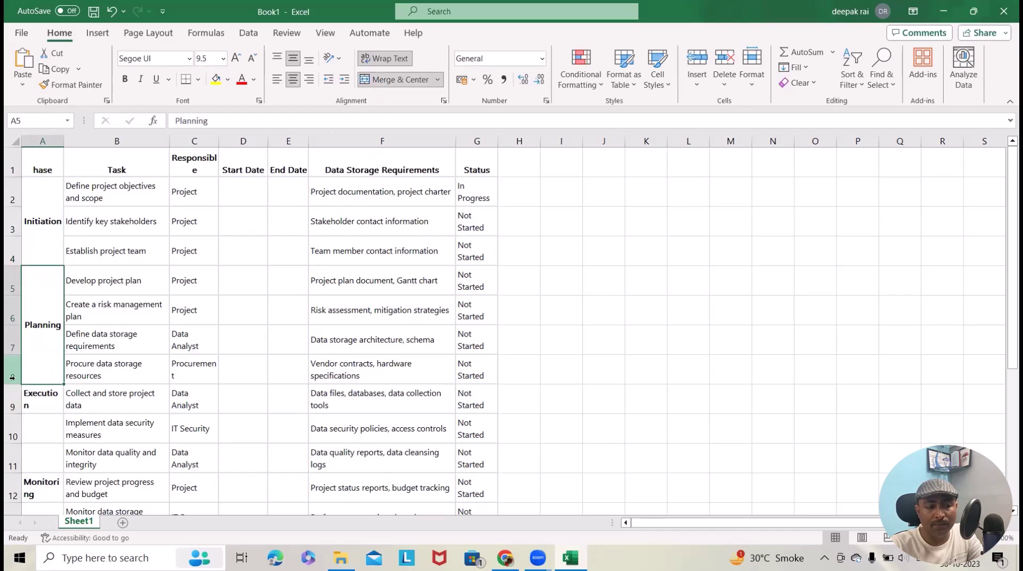
scroll(55, 324, "down", 2)
left_click_drag(46, 233, 37, 375)
left_click(400, 80)
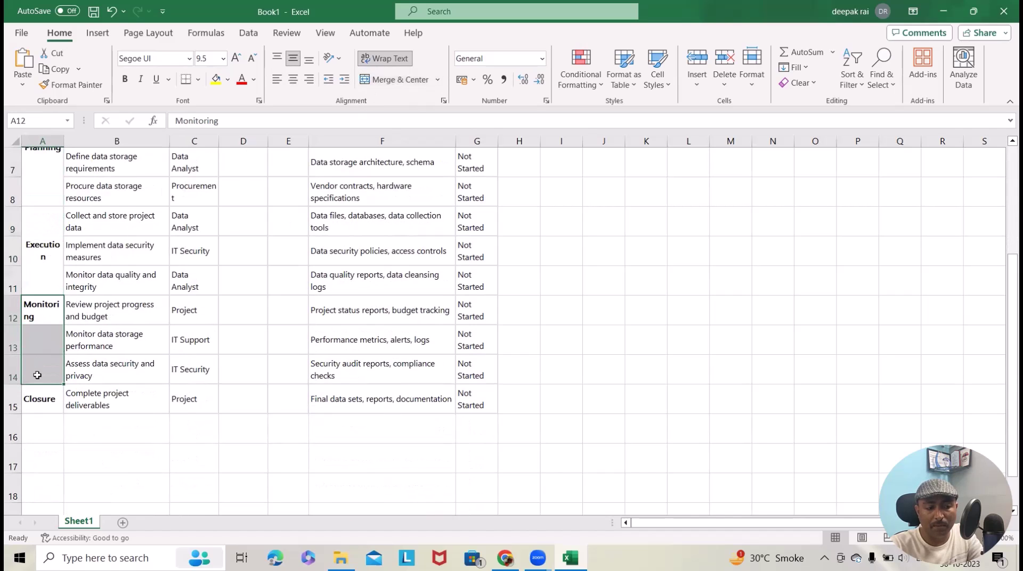
left_click(393, 79)
left_click(220, 311)
scroll(203, 352, "up", 2)
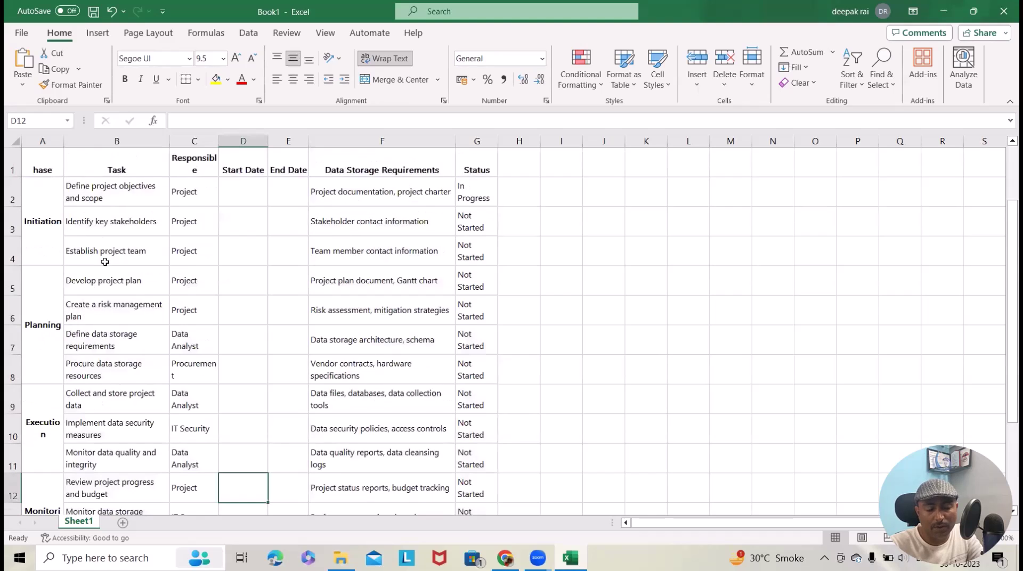
Change the first task's Responsible entry in C2 to 'Project Manager'
left_click(137, 188)
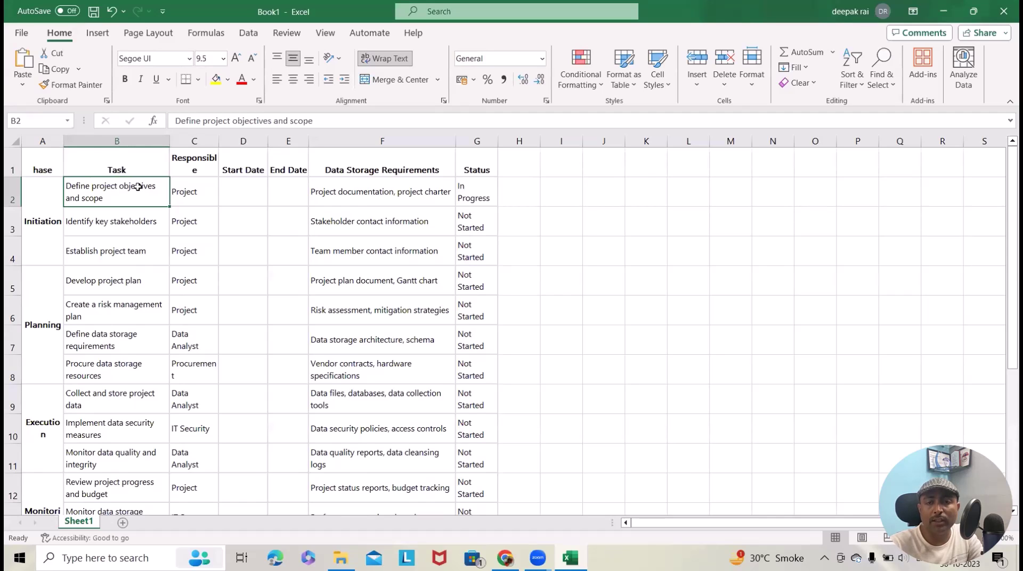
left_click(197, 181)
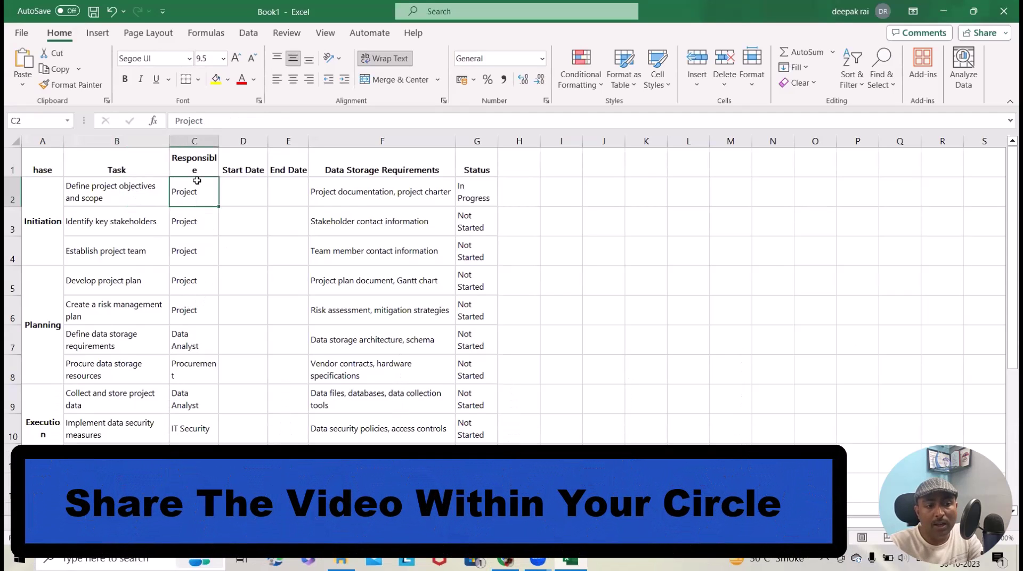
left_click_drag(223, 140, 219, 140)
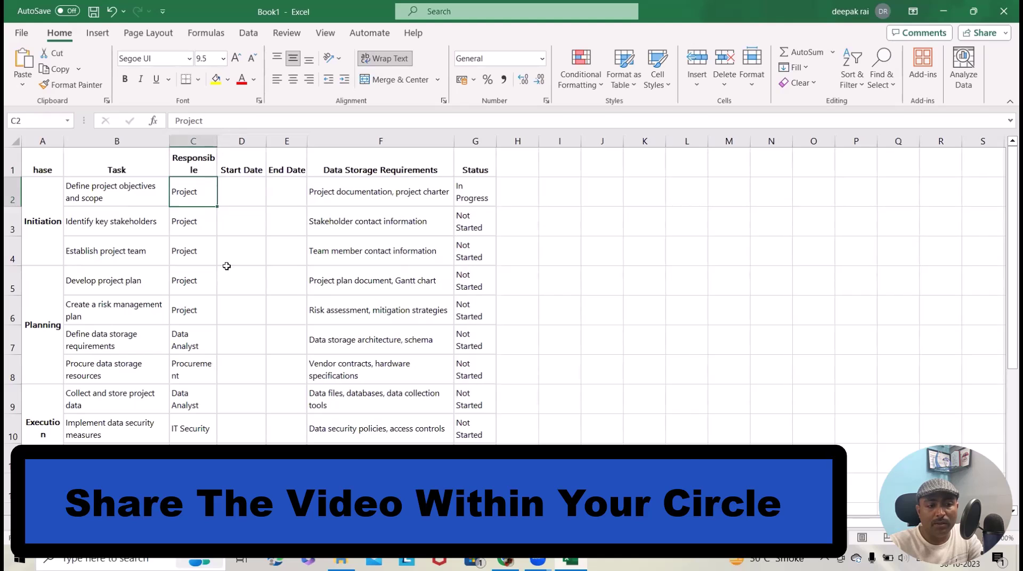
scroll(226, 263, "down", 2)
scroll(198, 247, "up", 2)
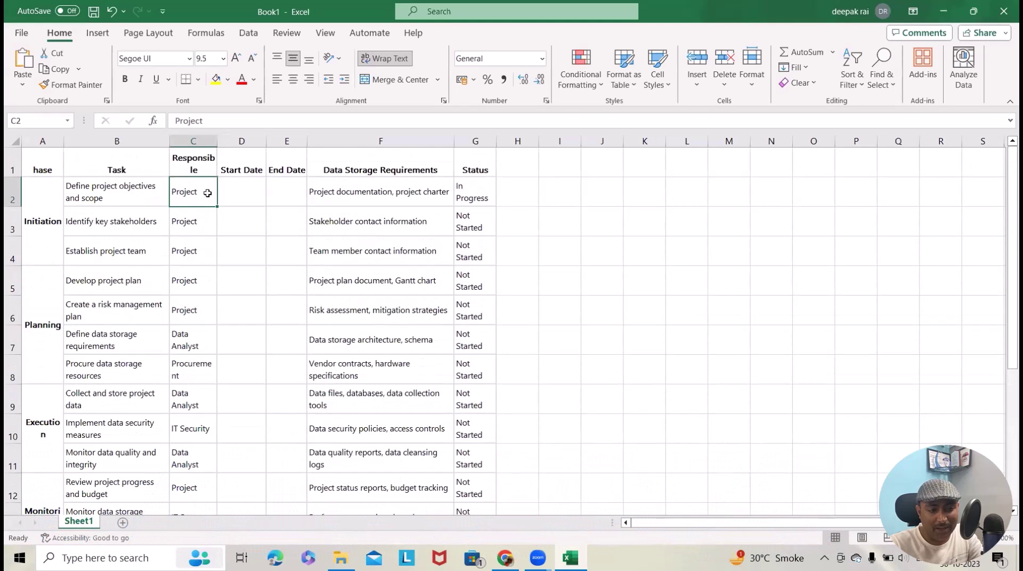
double_click(207, 192)
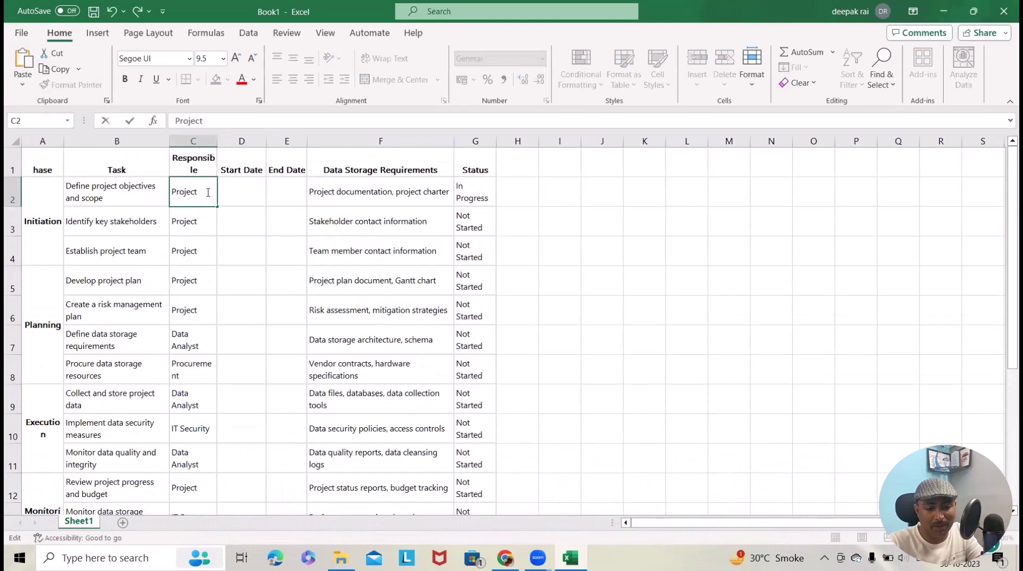
type("Manager")
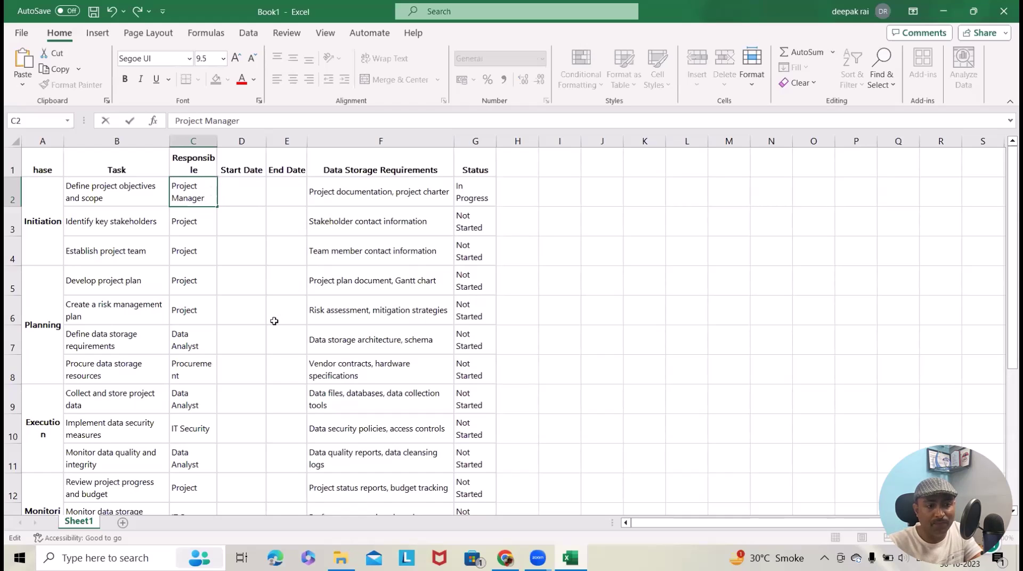
left_click(274, 322)
Copy 'Project Manager' from C2 into C3 and C4
left_click(193, 224)
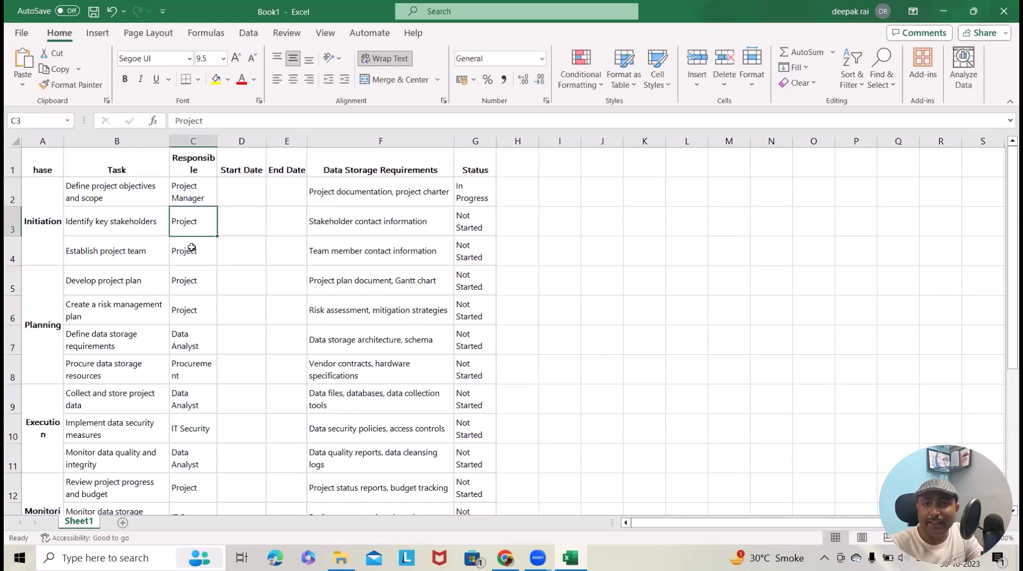
left_click(200, 175)
left_click(199, 199)
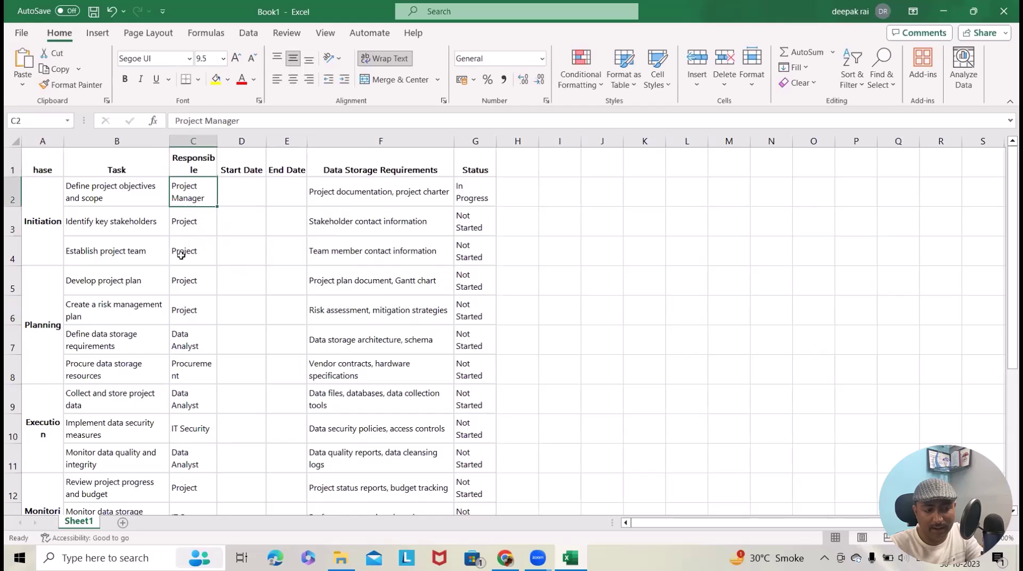
key("ctrl+c")
left_click(189, 228)
key("ctrl+v")
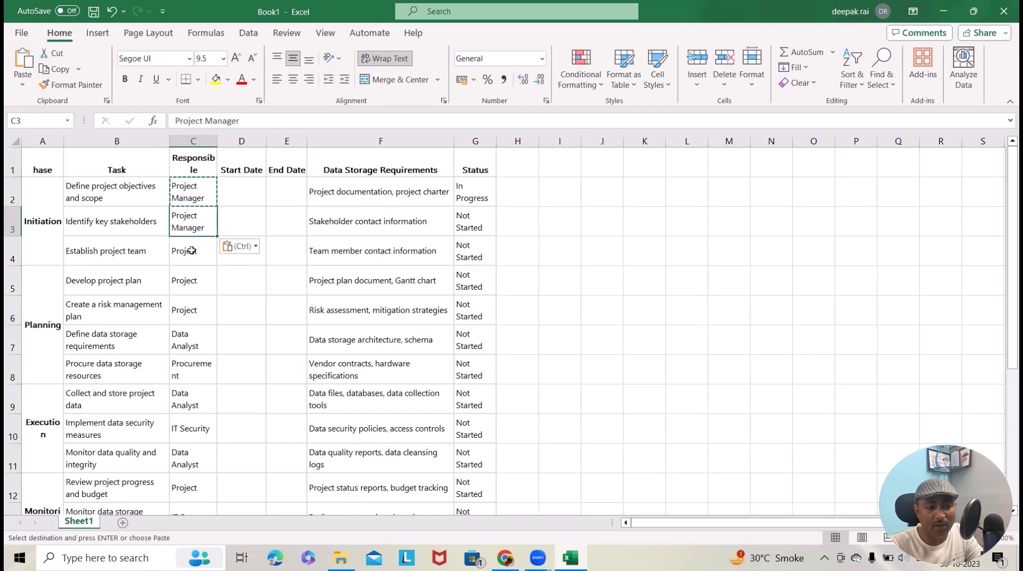
left_click(192, 250)
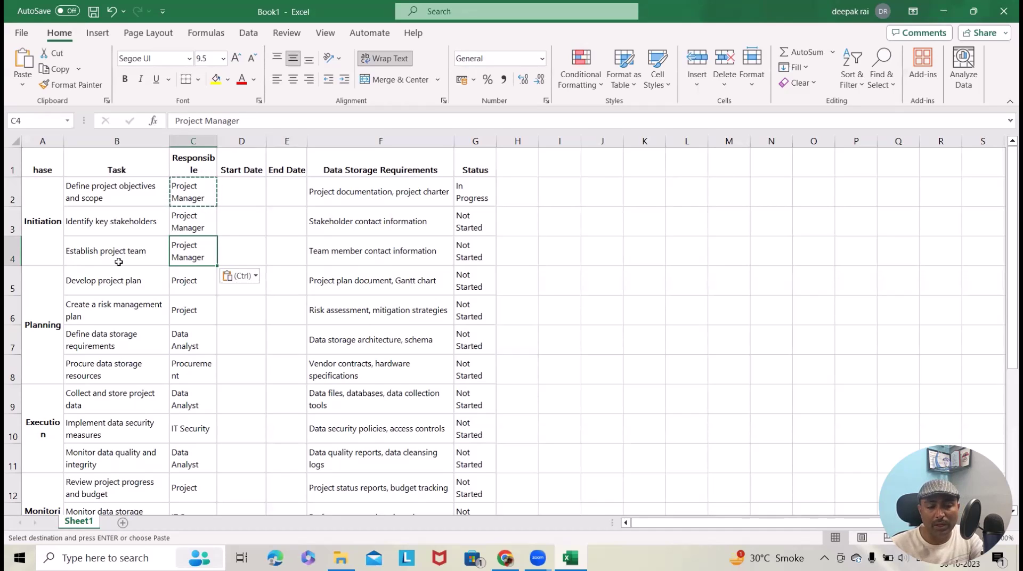
Check the Planning-phase rows and move to the first task's Start Date cell
left_click(125, 287)
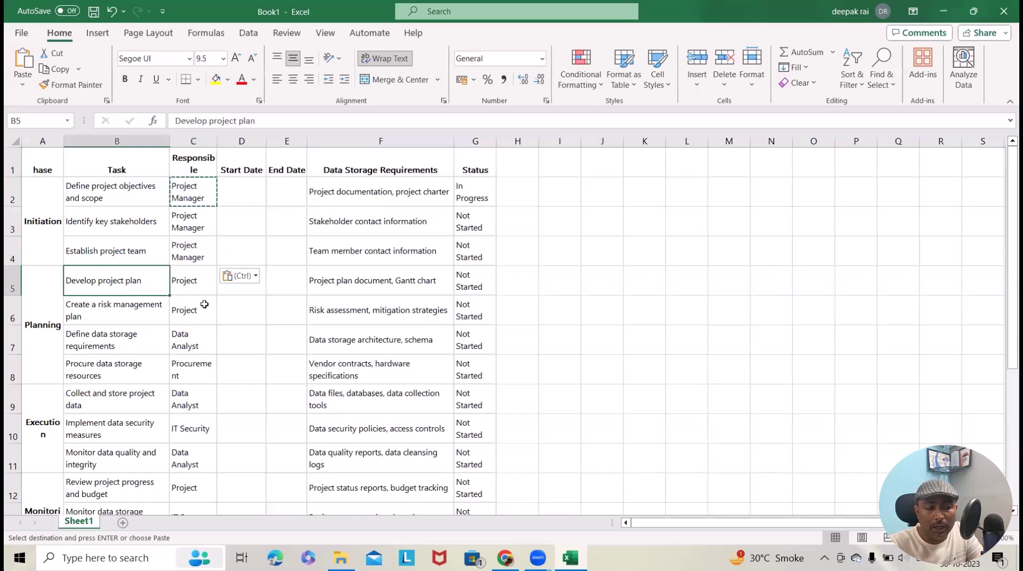
left_click(189, 287)
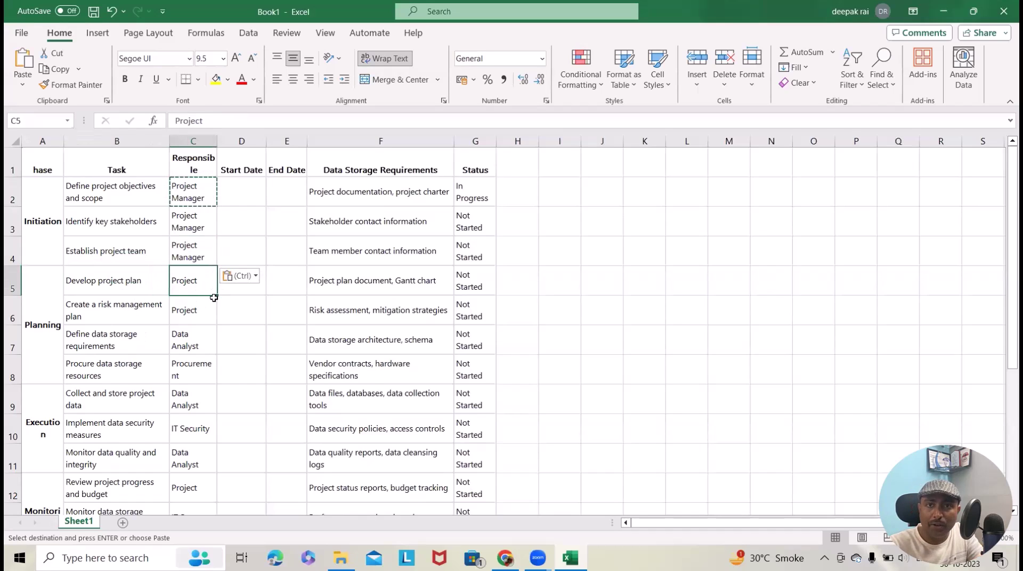
scroll(200, 344, "down", 1)
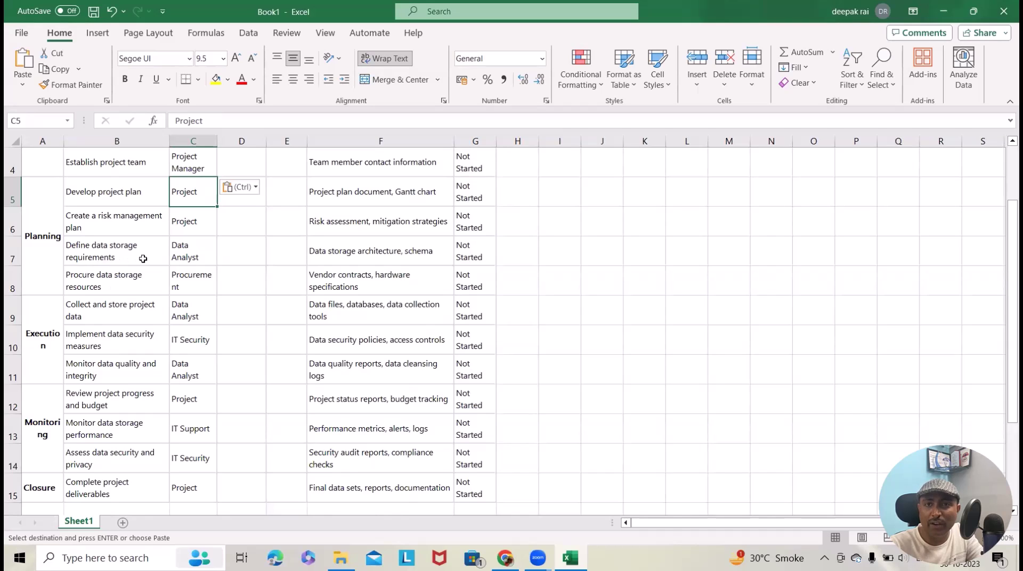
left_click(105, 285)
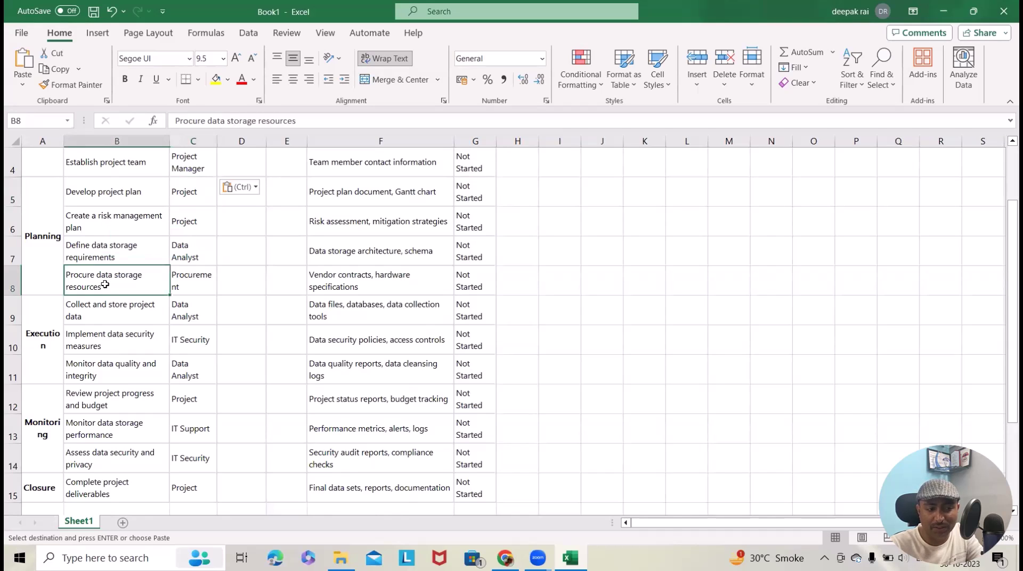
scroll(136, 298, "down", 3)
scroll(137, 301, "up", 4)
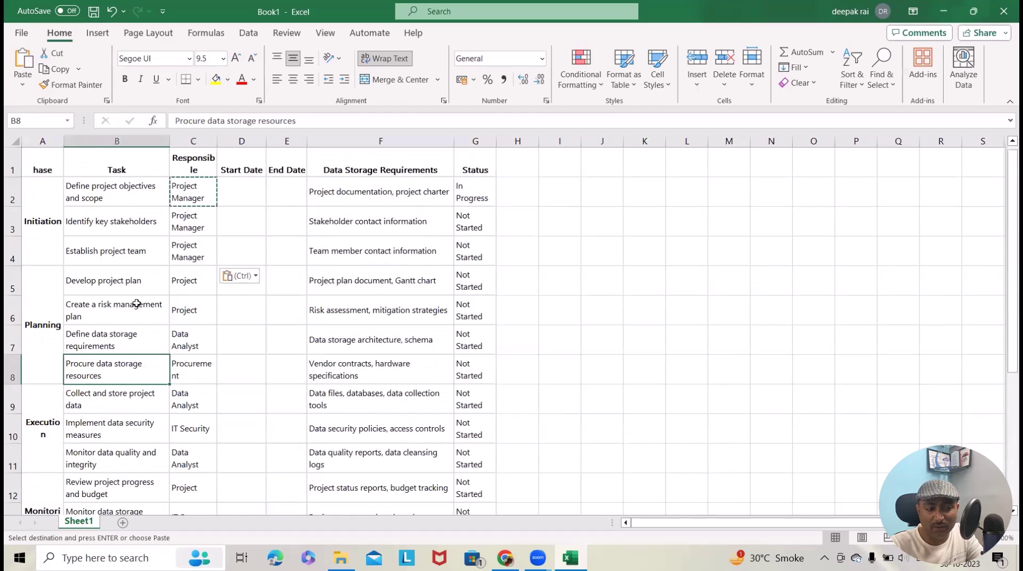
left_click(218, 135)
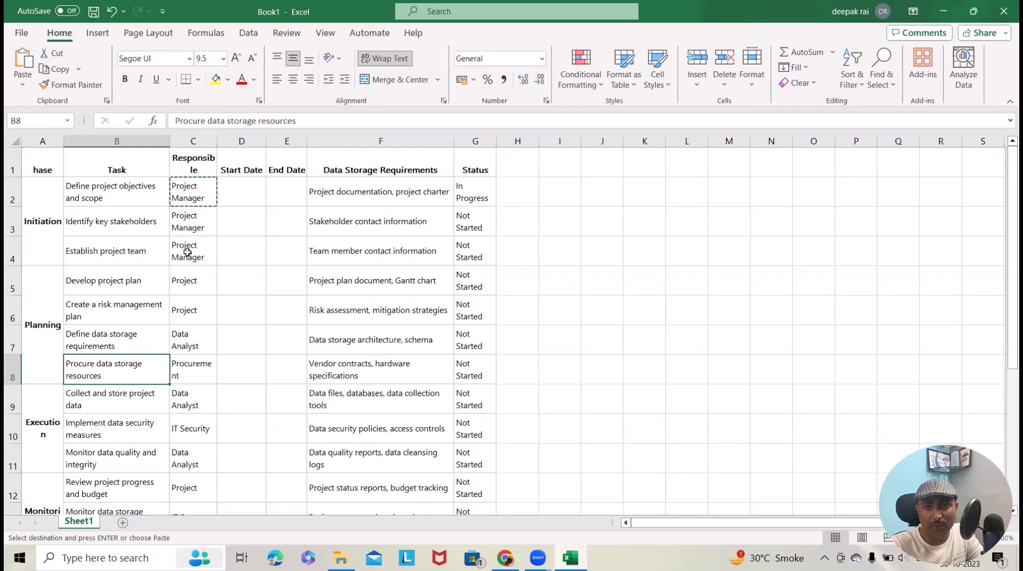
left_click(238, 205)
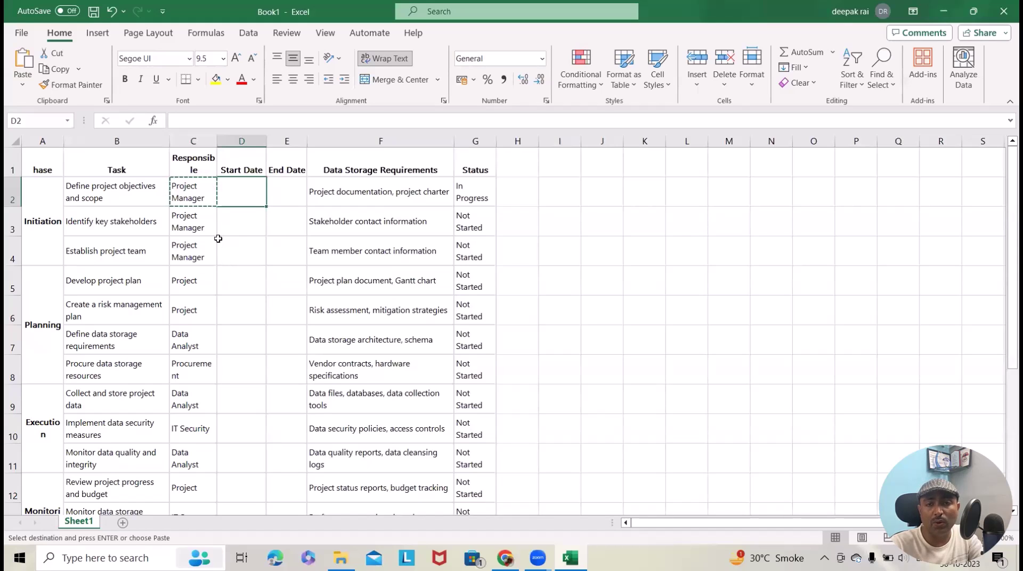
Select the Data Storage Requirements heading and scroll through the plan to review it
left_click(372, 173)
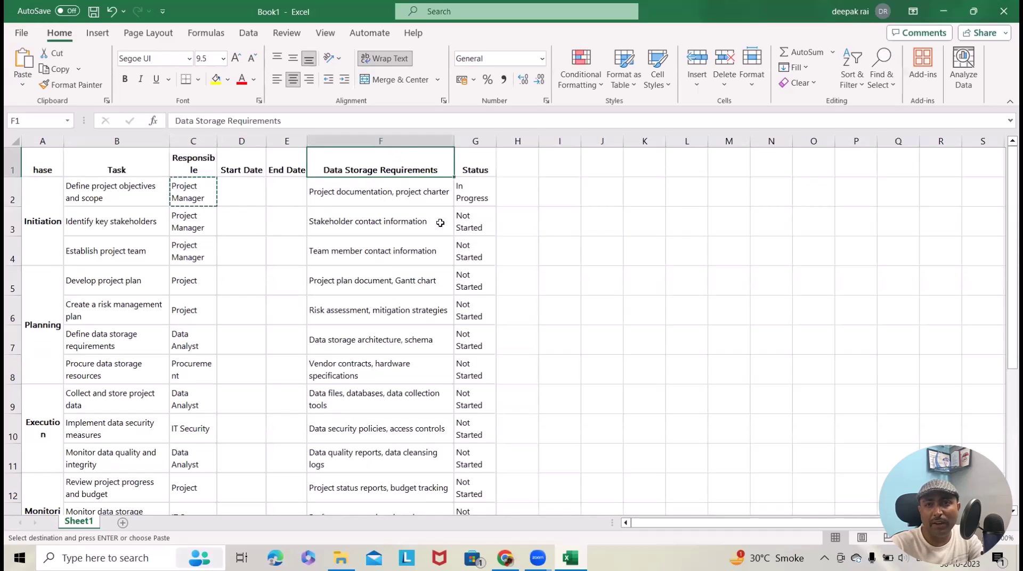
scroll(452, 301, "down", 3)
scroll(453, 315, "up", 2)
scroll(453, 314, "up", 1)
scroll(306, 254, "down", 2)
scroll(288, 270, "up", 2)
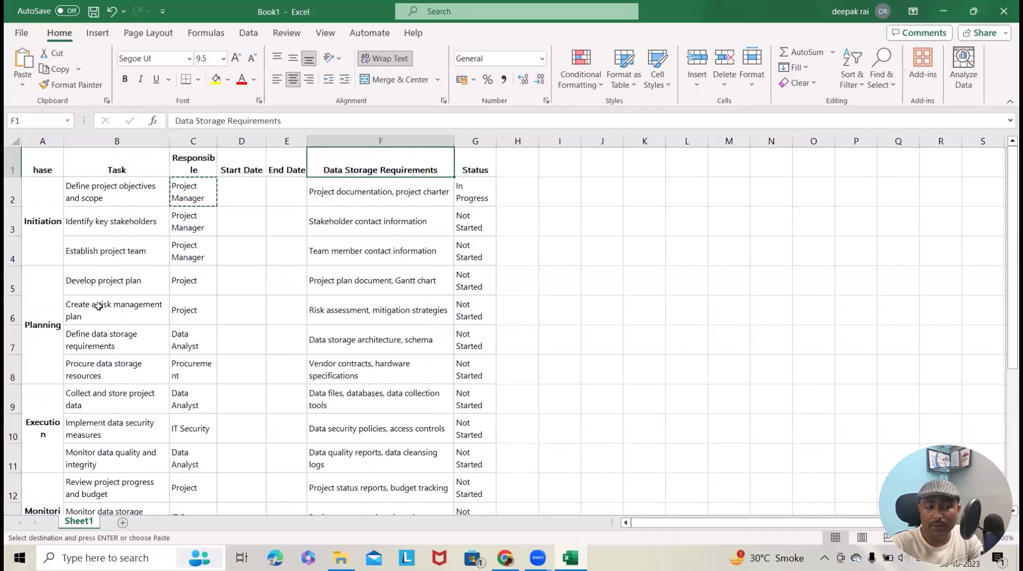
scroll(50, 352, "down", 3)
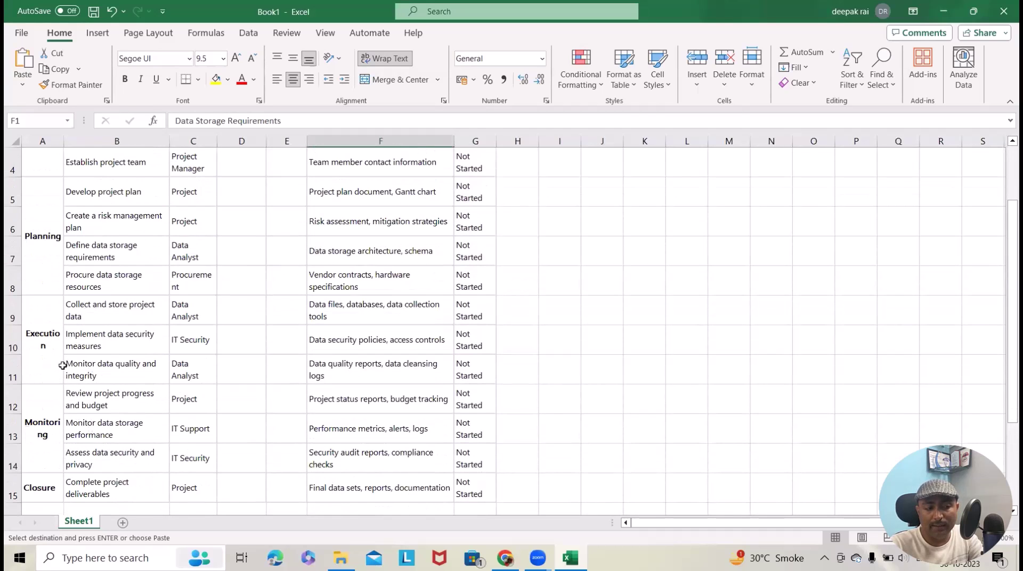
scroll(75, 279, "up", 1)
scroll(98, 407, "down", 1)
scroll(52, 303, "up", 3)
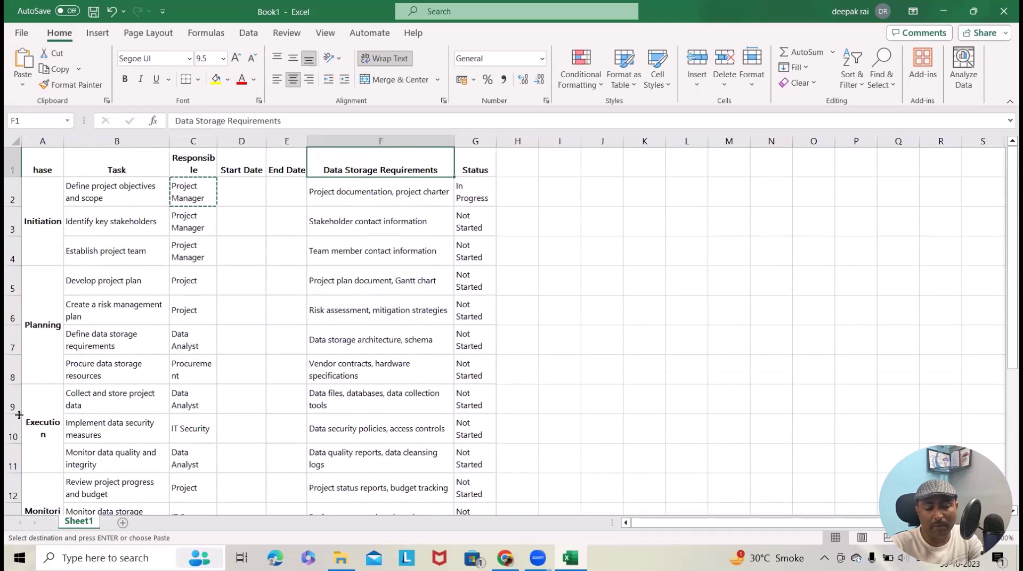
Insert a blank row 8 above Procure data storage resources and start its task entry in B8
left_click(12, 378)
right_click(12, 378)
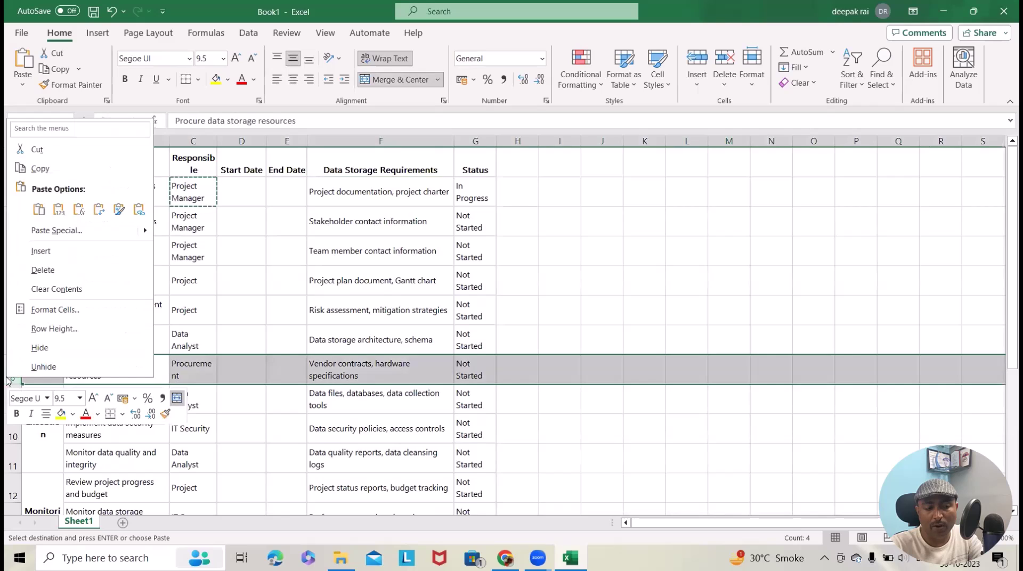
left_click(53, 248)
left_click(121, 373)
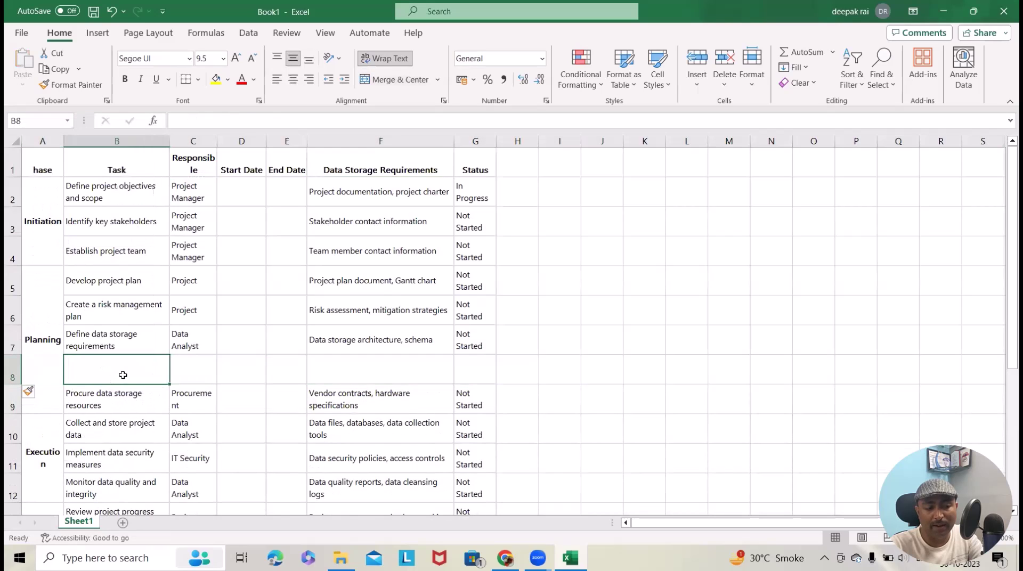
type("E")
key("BackSpace")
Enter 'Environment setup' in B8, correcting the misspelled 'Enviroment'
type("Enviroment setup")
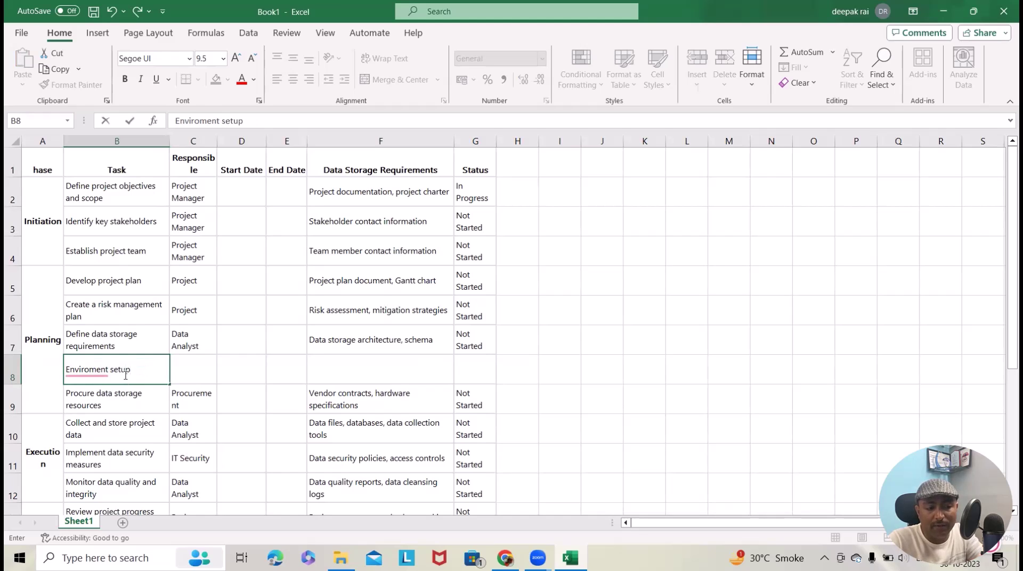
left_click(96, 370)
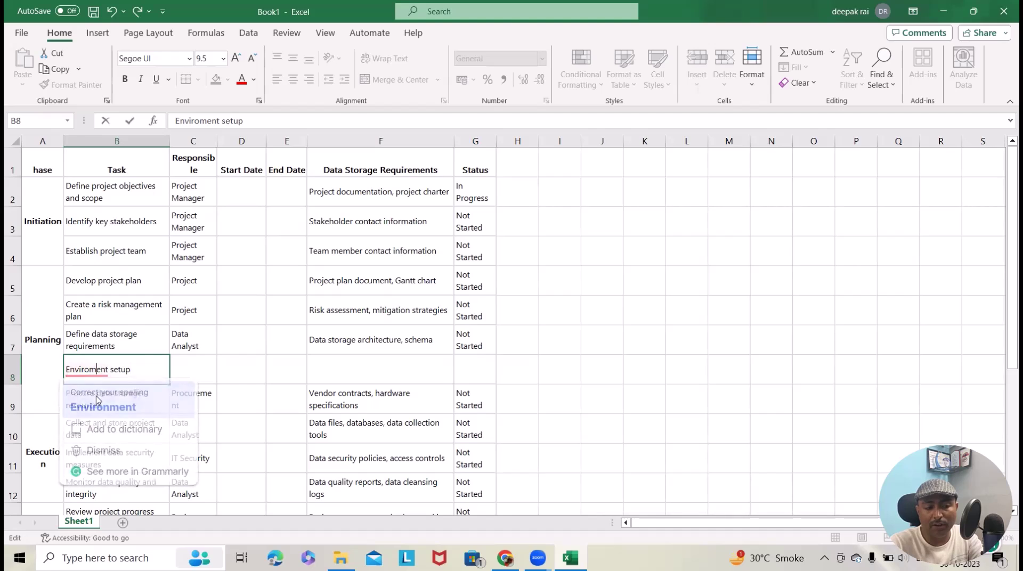
left_click(97, 400)
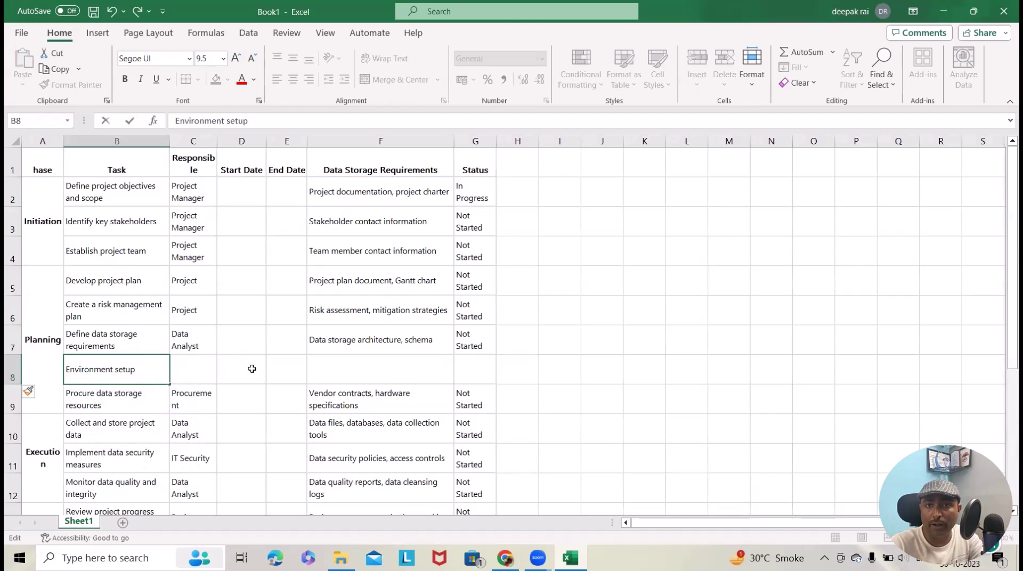
left_click(202, 367)
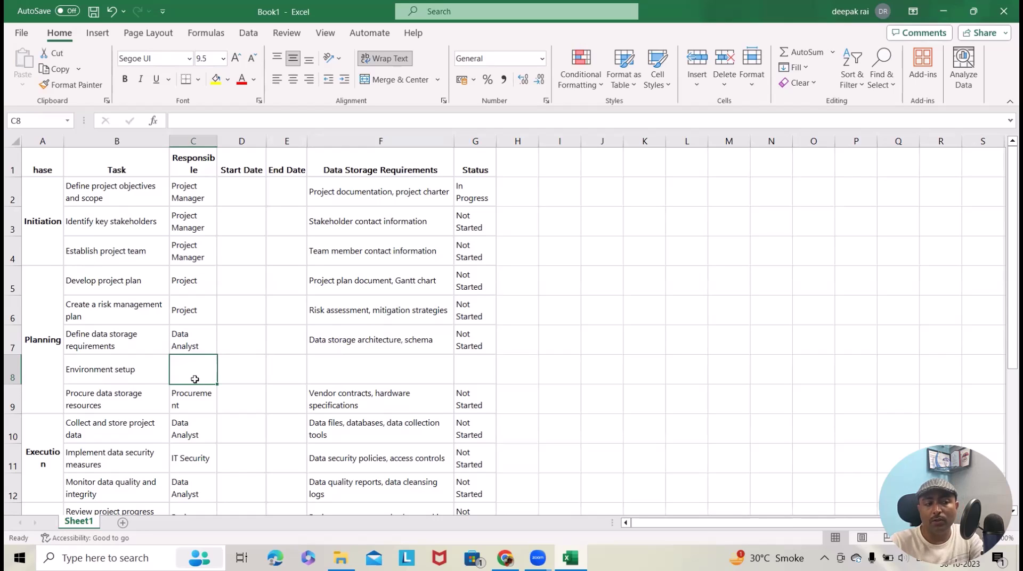
left_click(104, 203)
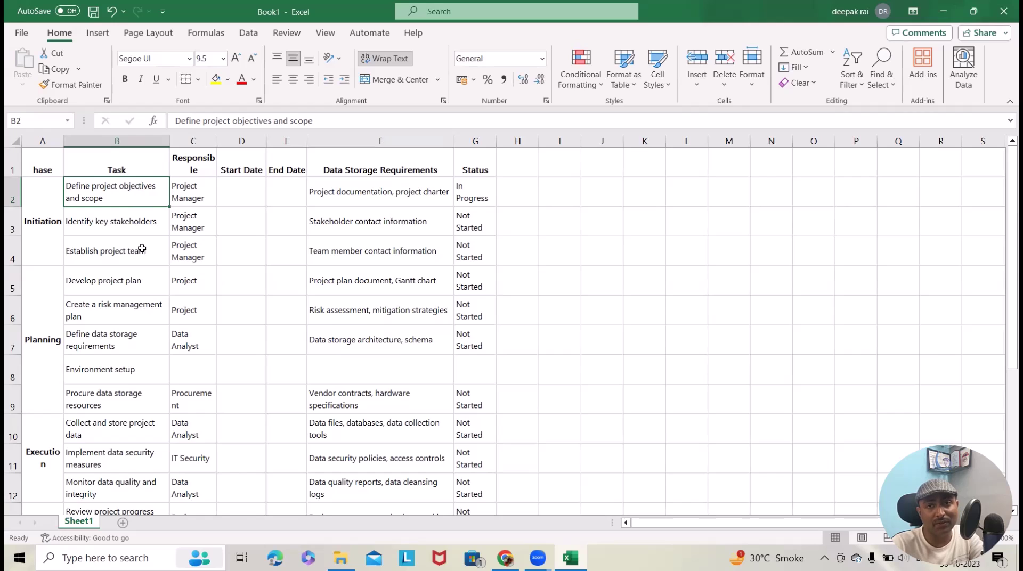
left_click(134, 224)
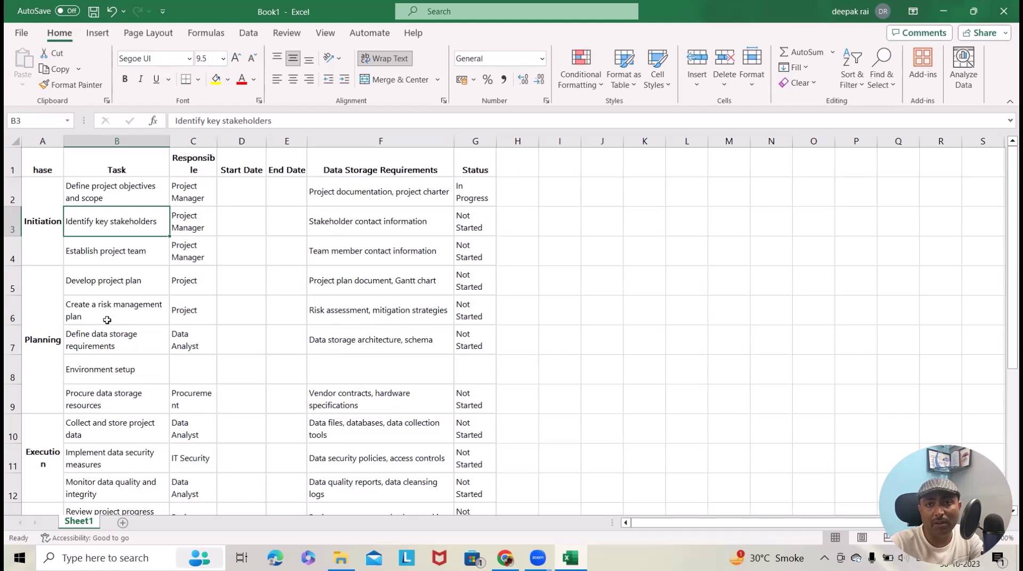
left_click(106, 280)
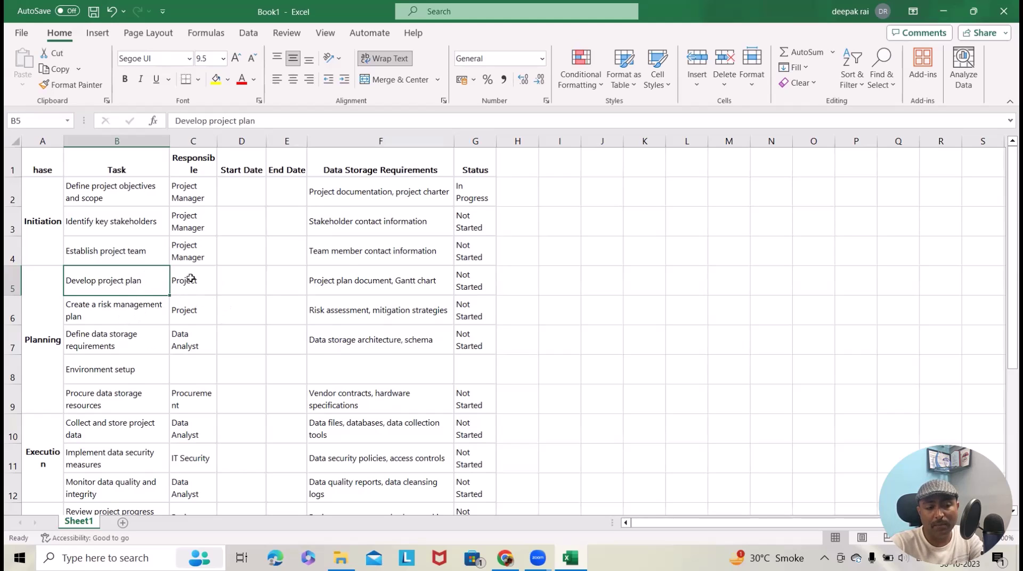
Copy 'Project Manager' from C2 into C5 as the Develop project plan's Responsible entry
left_click(190, 200)
key("ctrl+c")
left_click(185, 283)
key("ctrl+v")
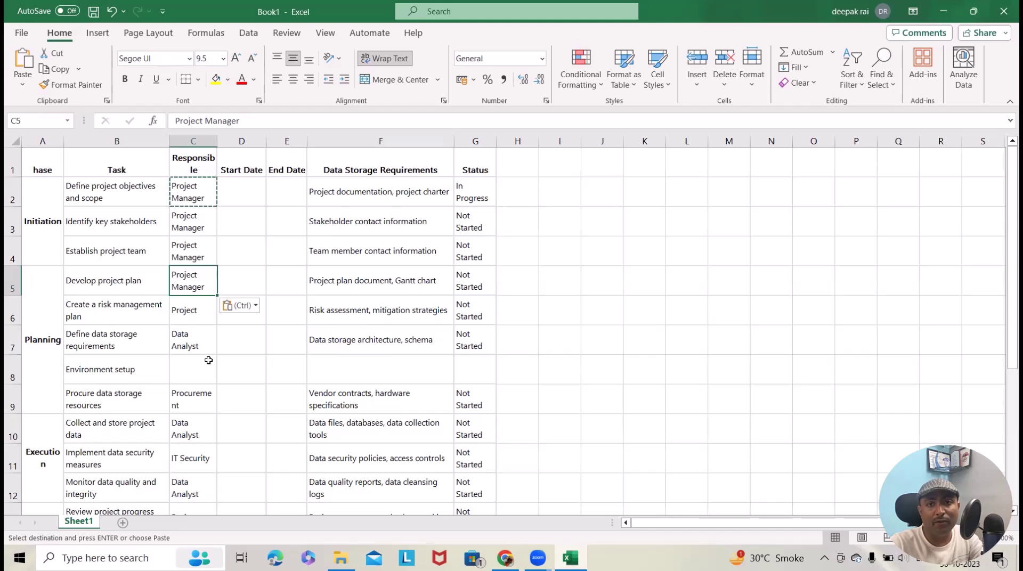
Copy the 'Create a risk management plan' task cell in Excel
left_click(121, 305)
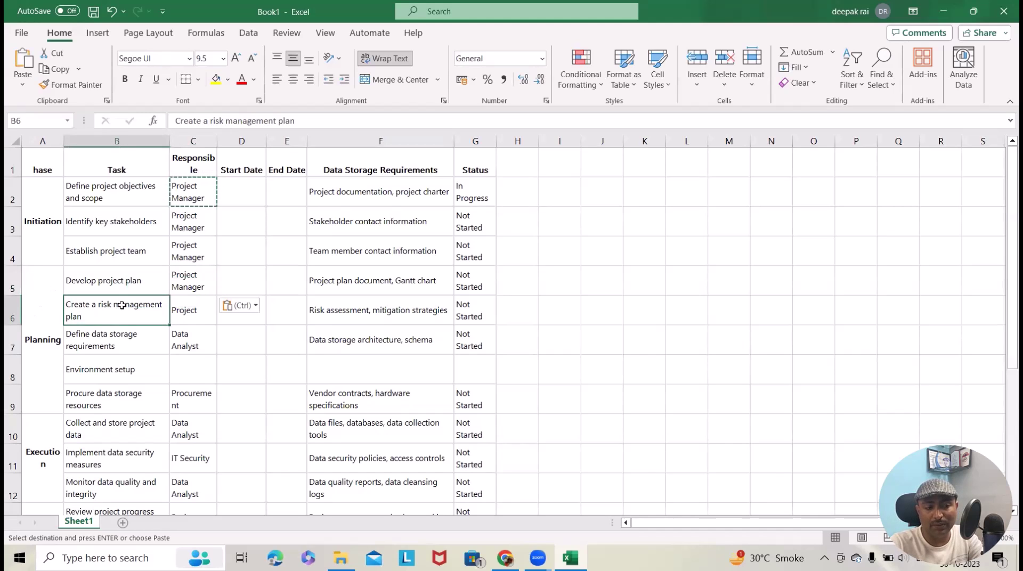
left_click(111, 355)
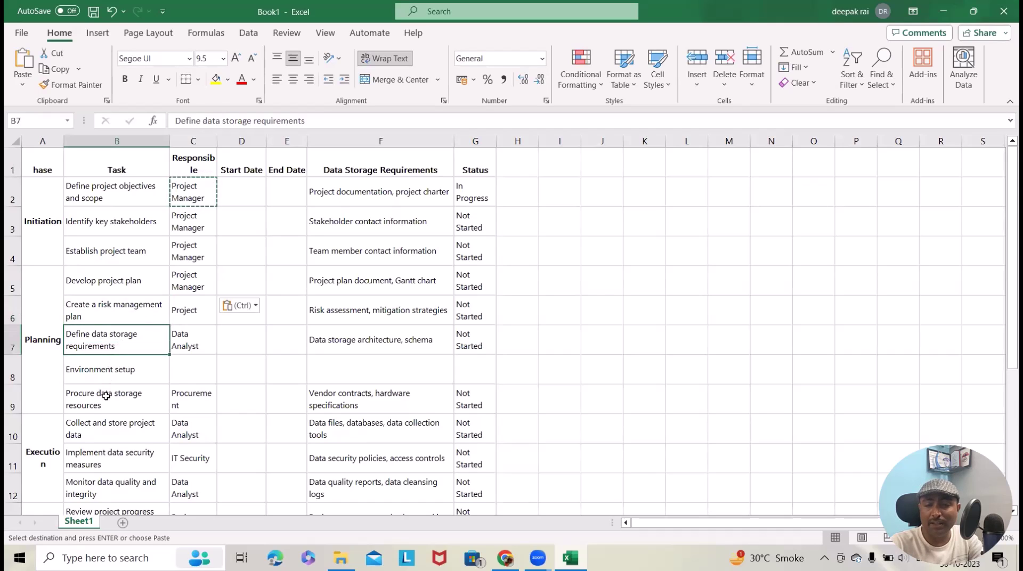
left_click(107, 201)
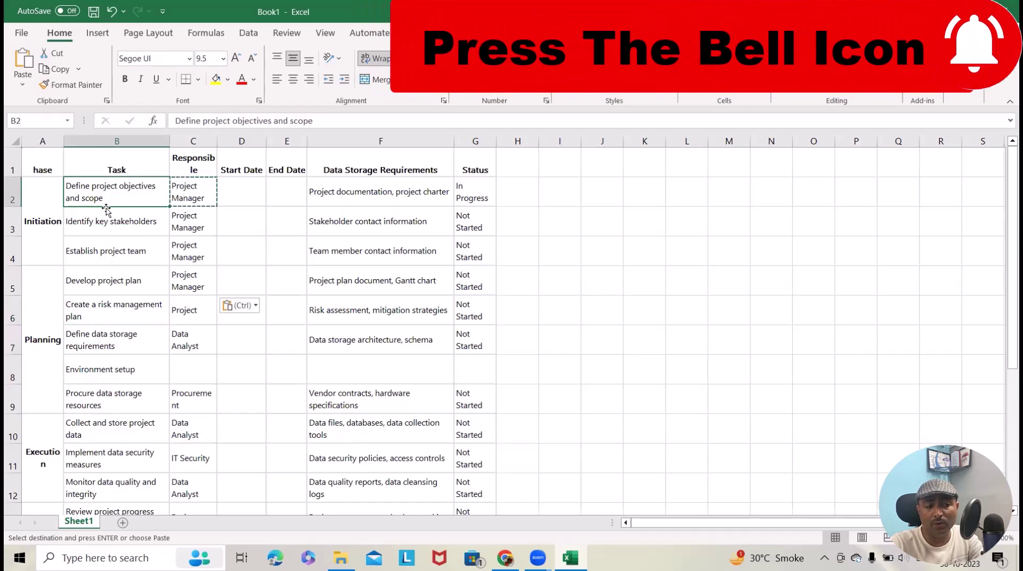
left_click(127, 323)
key("ctrl+c")
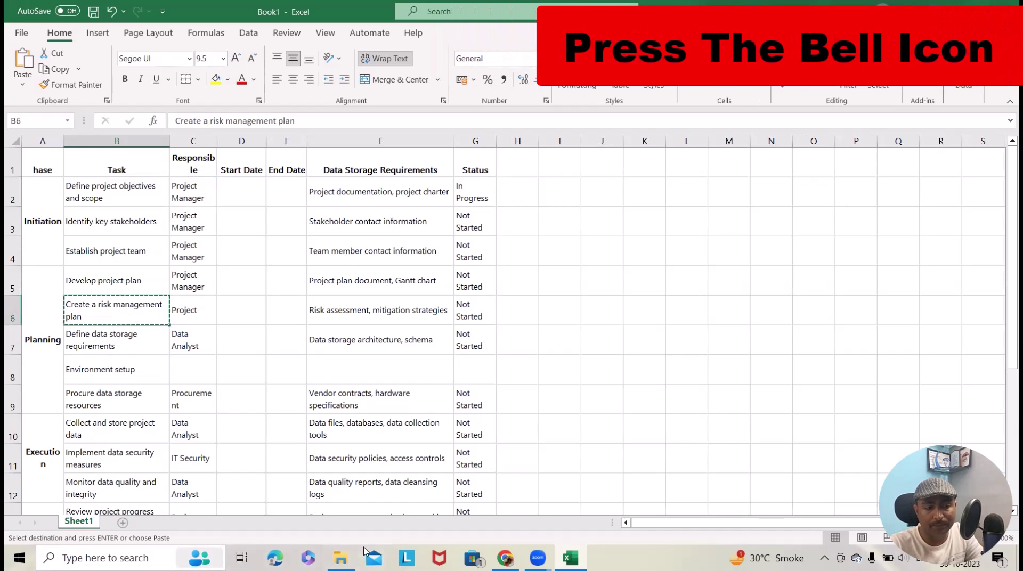
Send ChatGPT the pasted 'Create a risk management plan' plus 'for above project pan in tabular format'
left_click(504, 558)
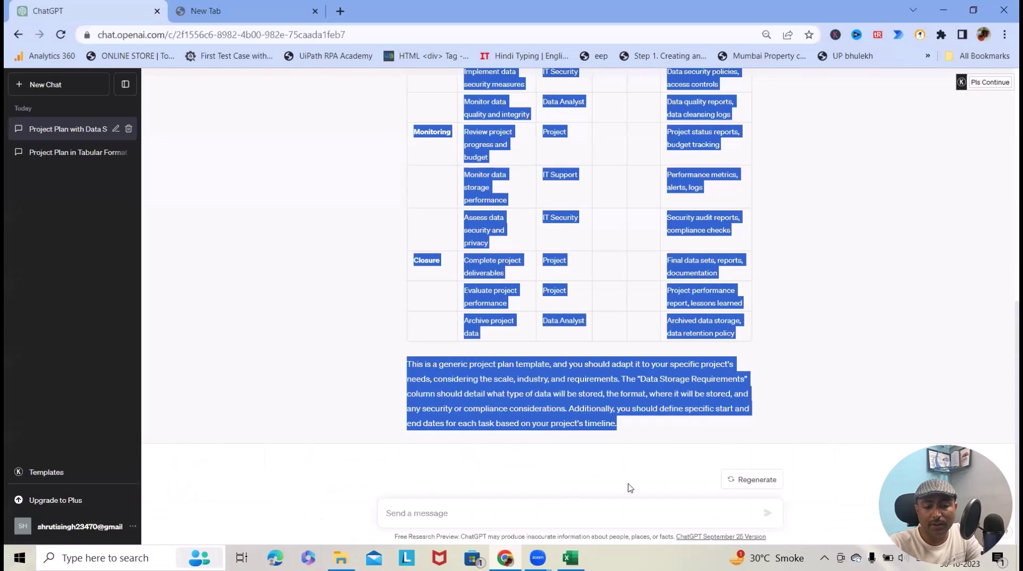
left_click(630, 488)
left_click(606, 525)
key("ctrl+v")
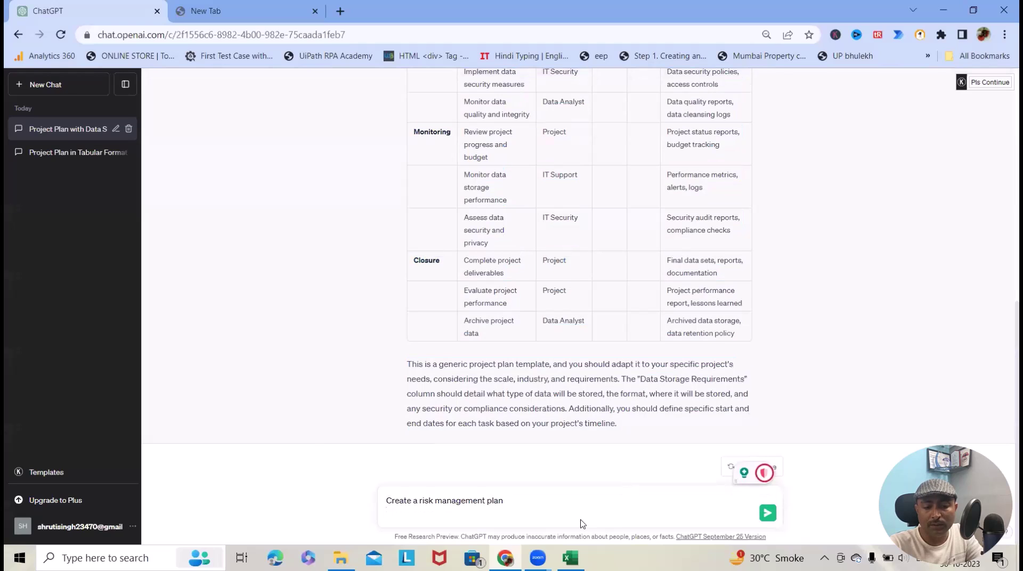
type("for above")
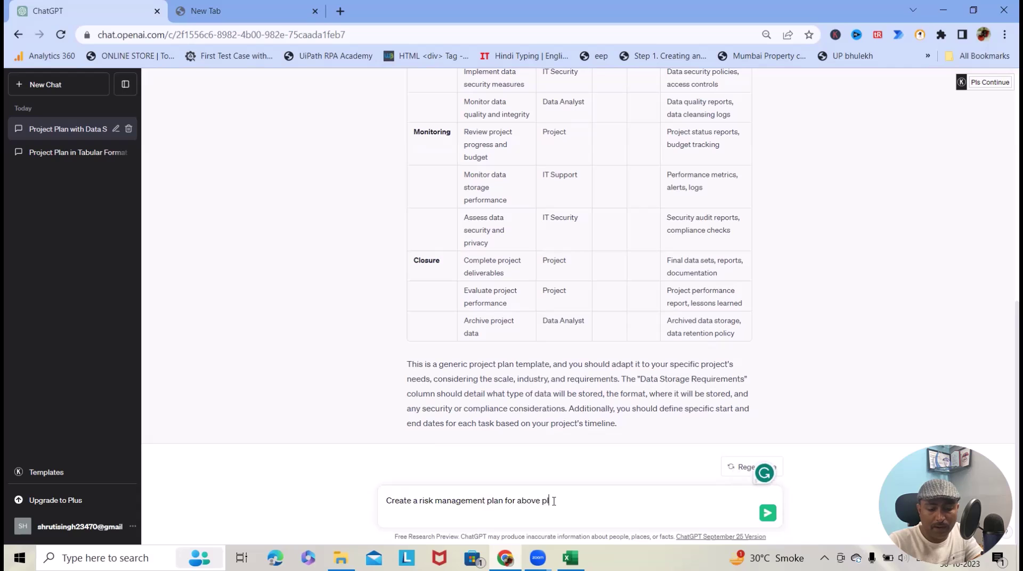
type(" project pan in tabular format")
key("Return")
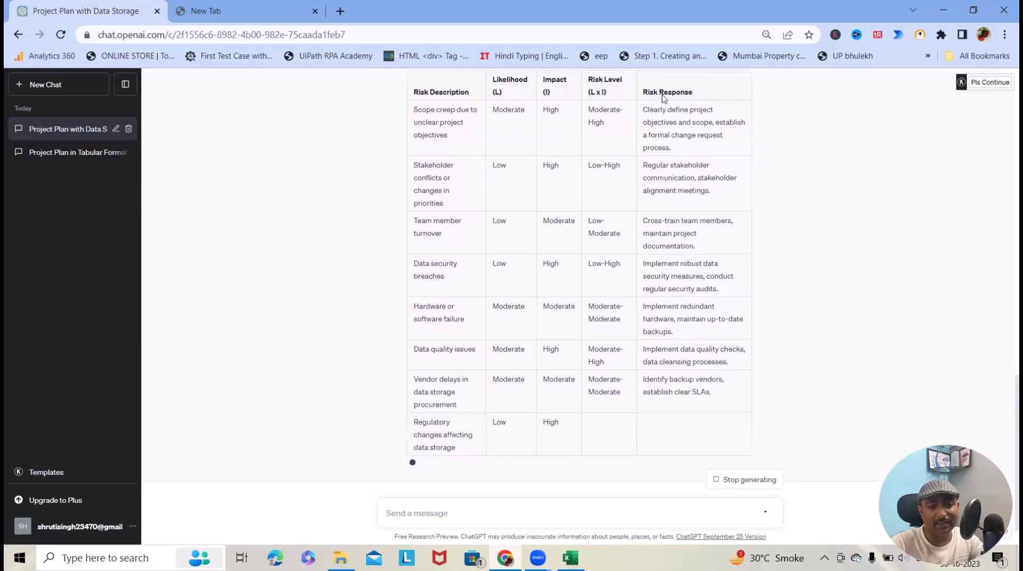
scroll(677, 202, "up", 4)
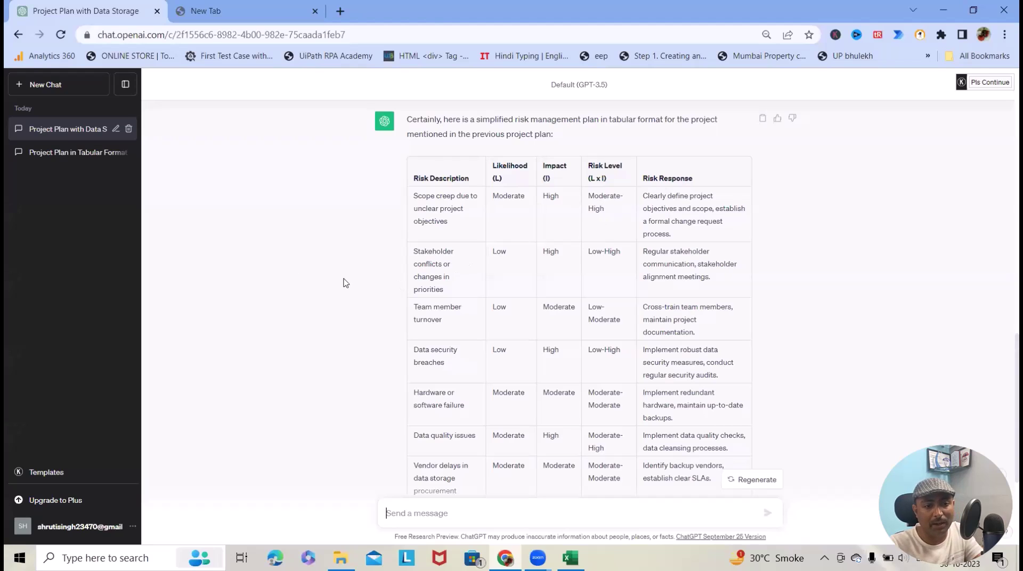
Load taskade.com in the new Chrome tab from the 'task' address suggestion
left_click(235, 10)
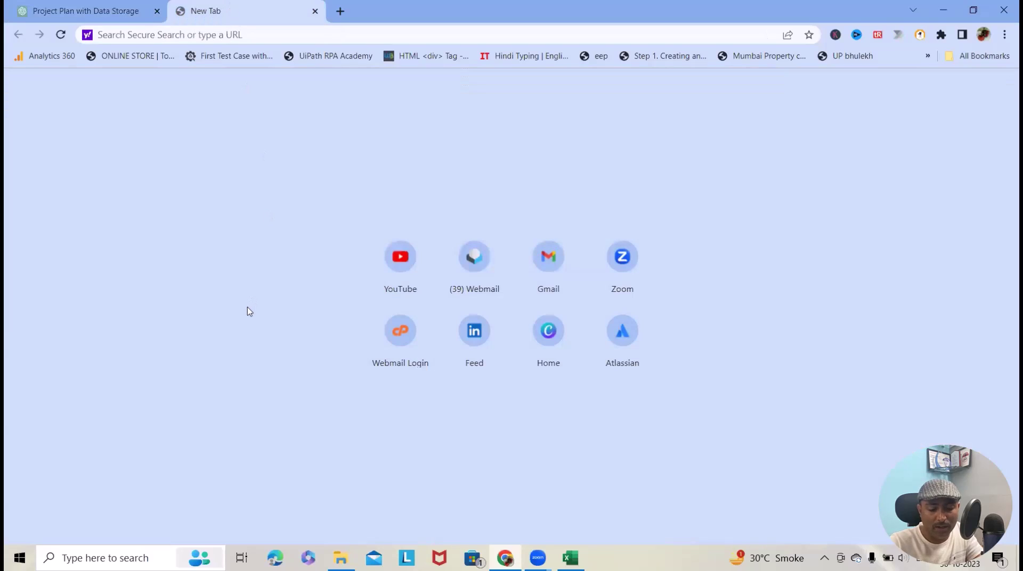
left_click(217, 35)
type("tas")
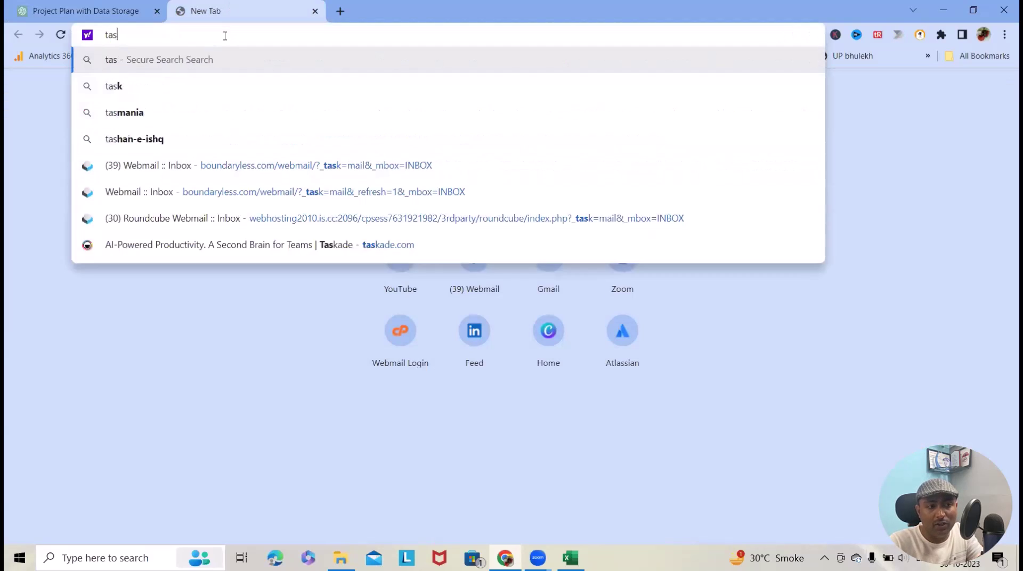
type("k")
left_click(270, 242)
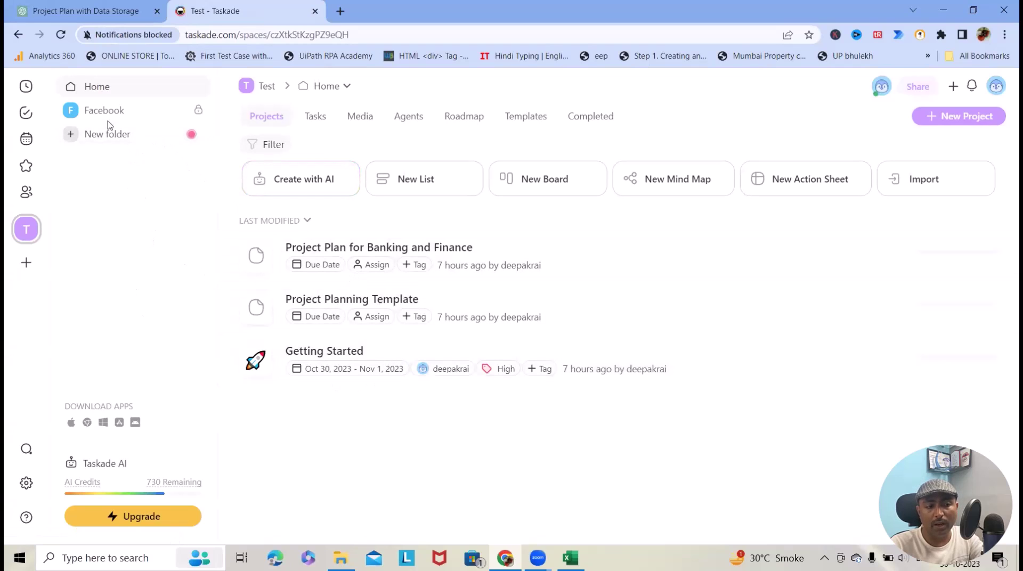
Create a new blank Taskade project and title it 'Messanger Project'
left_click(926, 116)
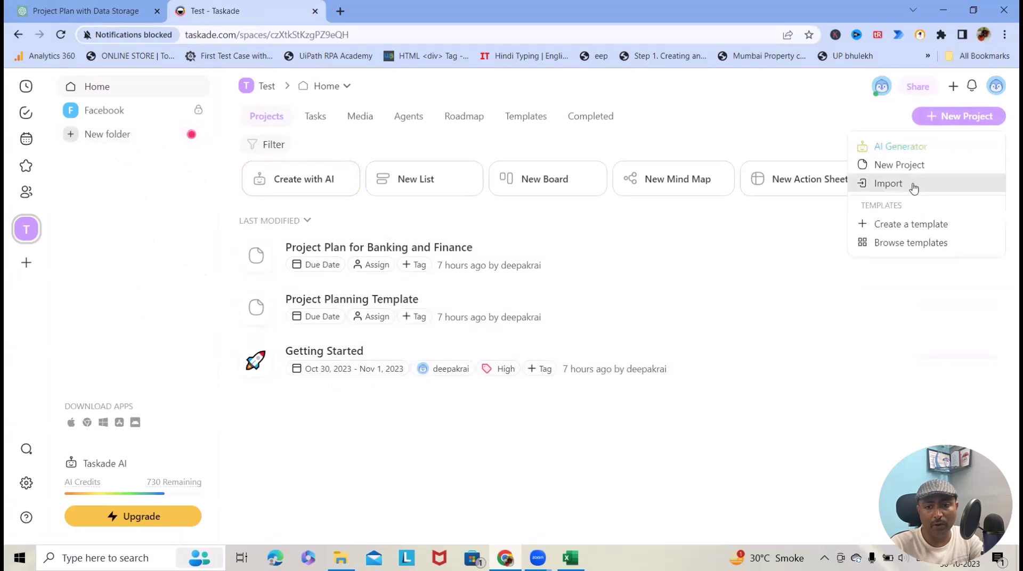
left_click(911, 165)
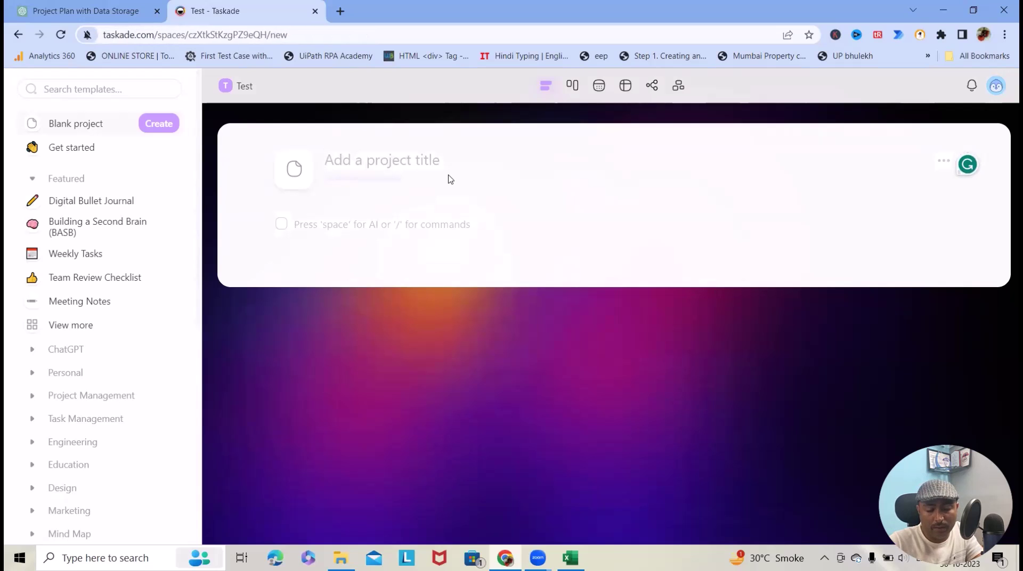
type("Messanger P")
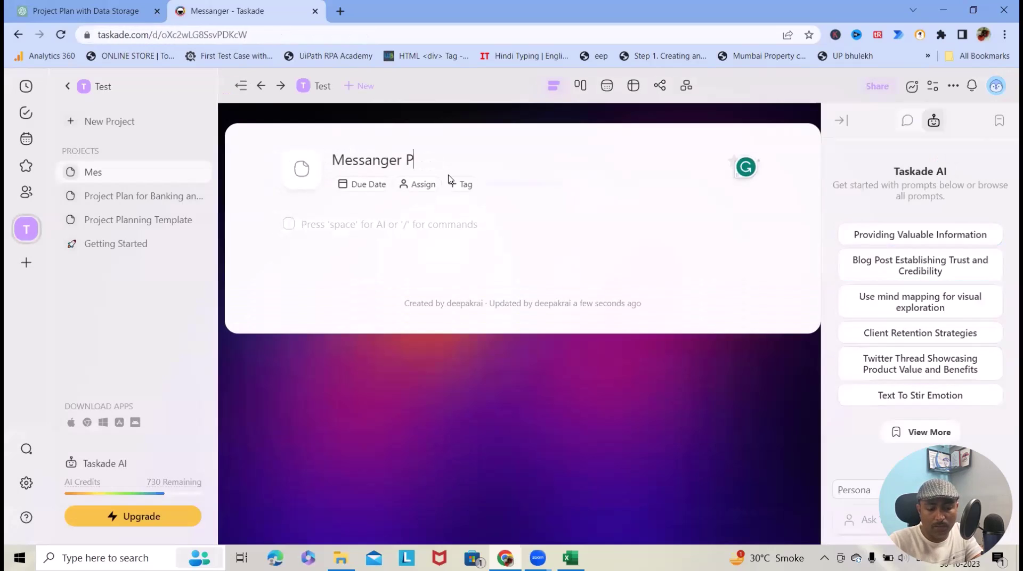
type("roject")
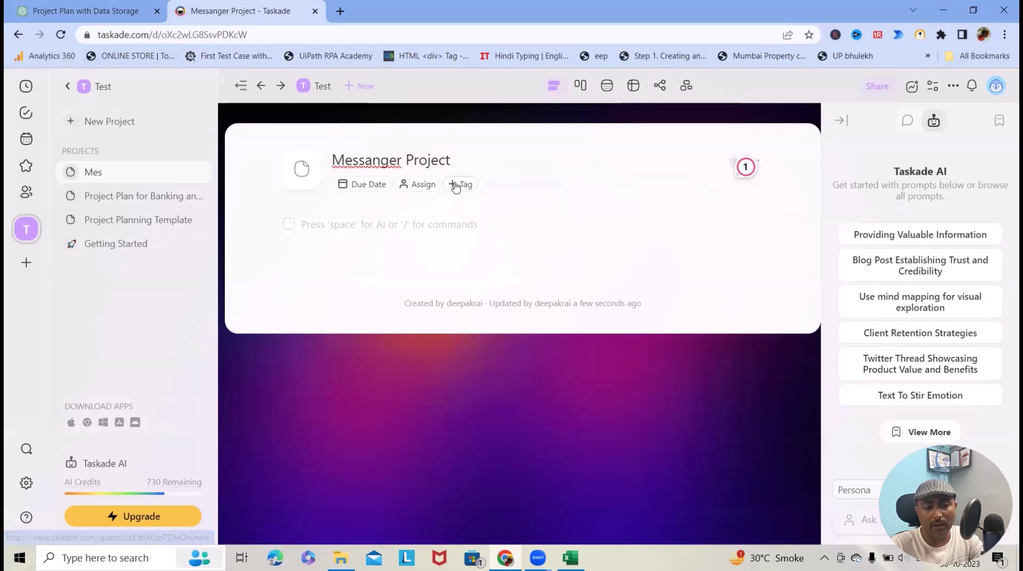
key("Return")
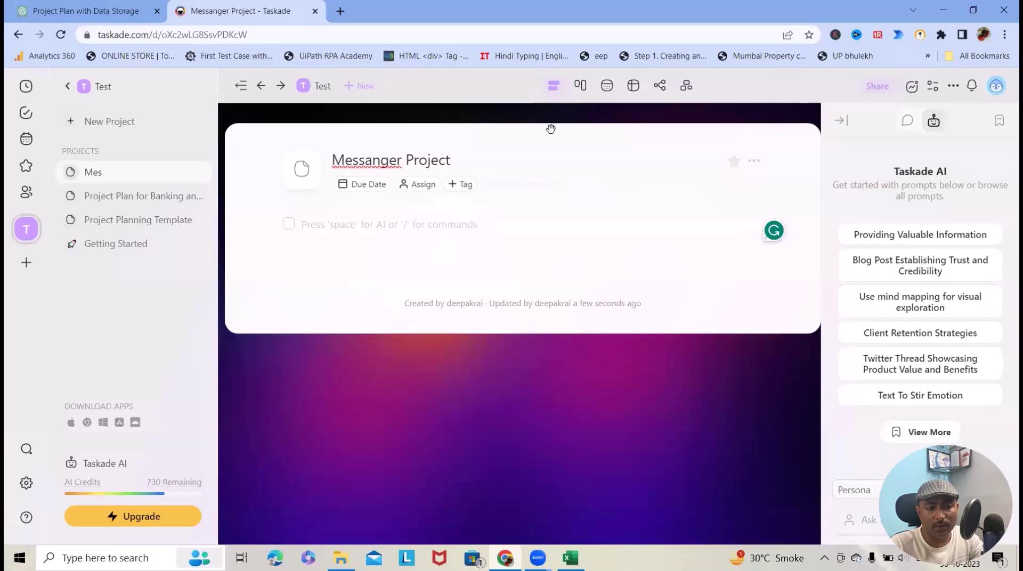
Browse the Project Plan for Banking and Finance, then return to Messanger Project
left_click(148, 198)
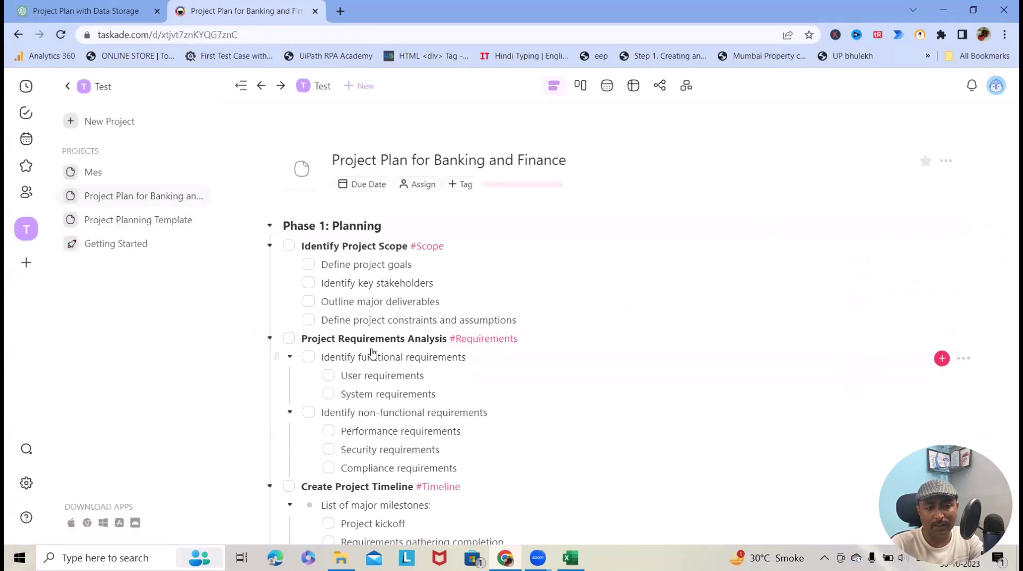
scroll(372, 354, "down", 5)
scroll(373, 349, "down", 9)
scroll(373, 349, "up", 14)
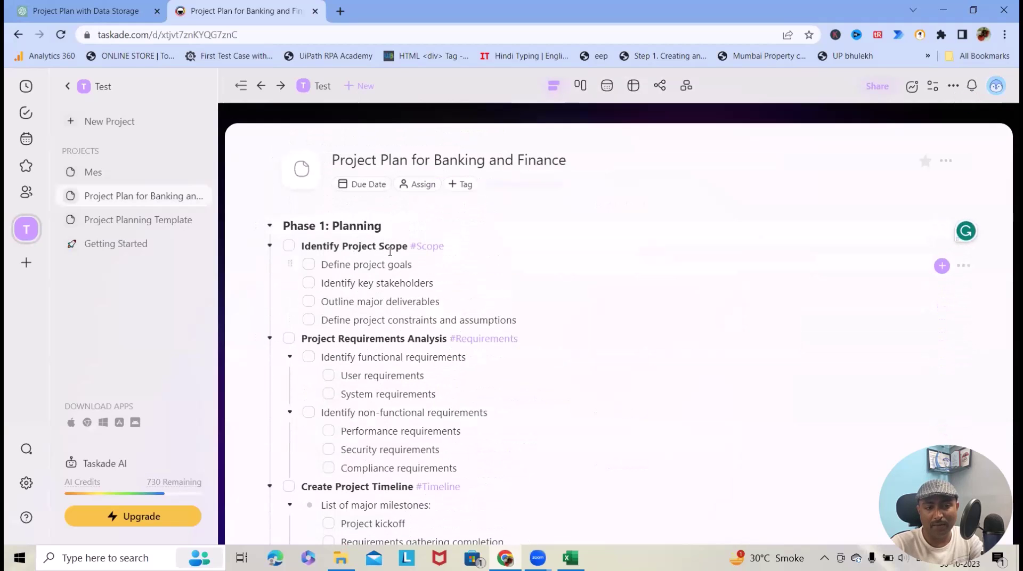
left_click(262, 86)
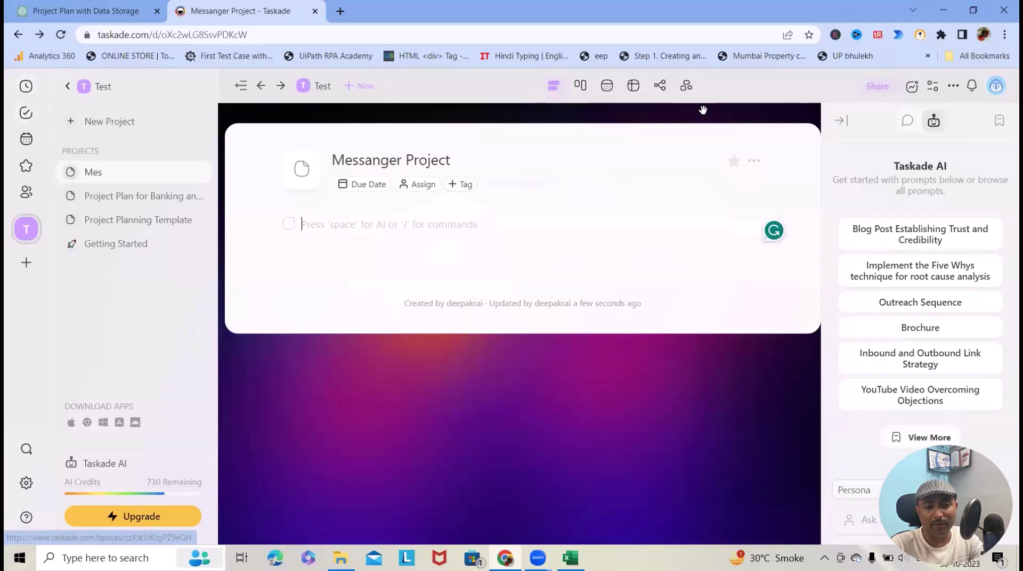
Try the empty project's Board, Org Chart and Mind Map views, then open the Banking plan
left_click(582, 95)
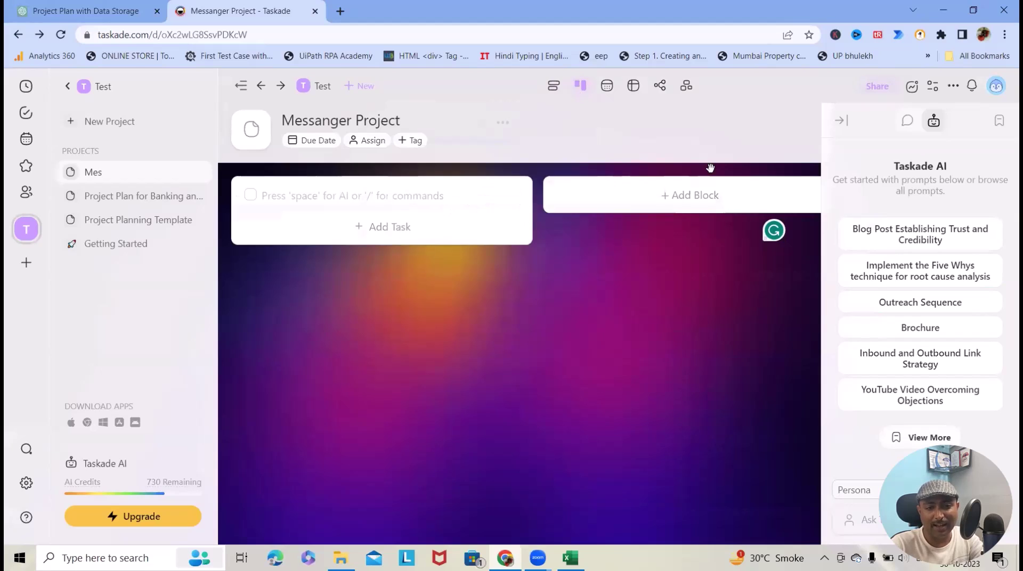
left_click(686, 86)
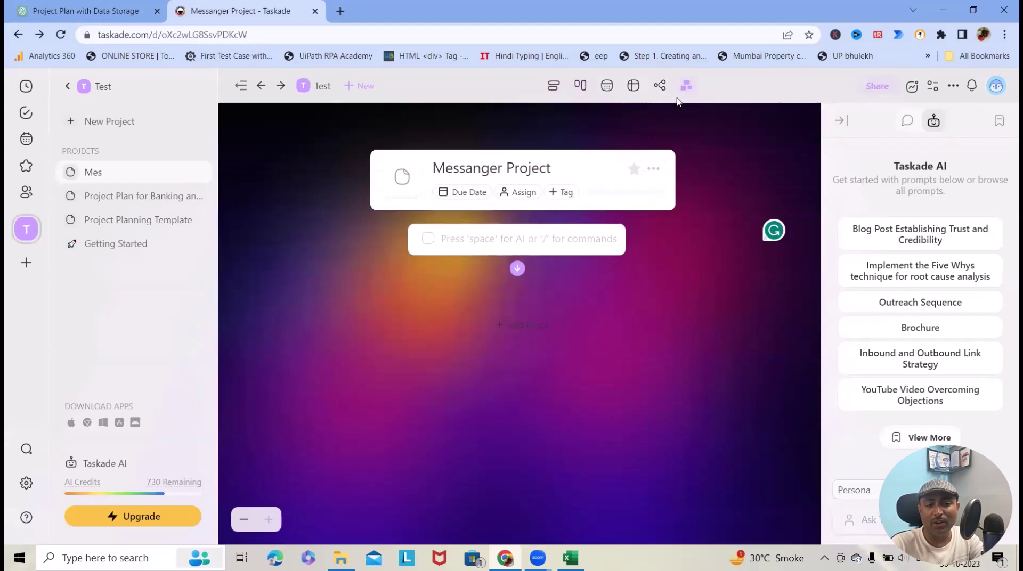
left_click(660, 86)
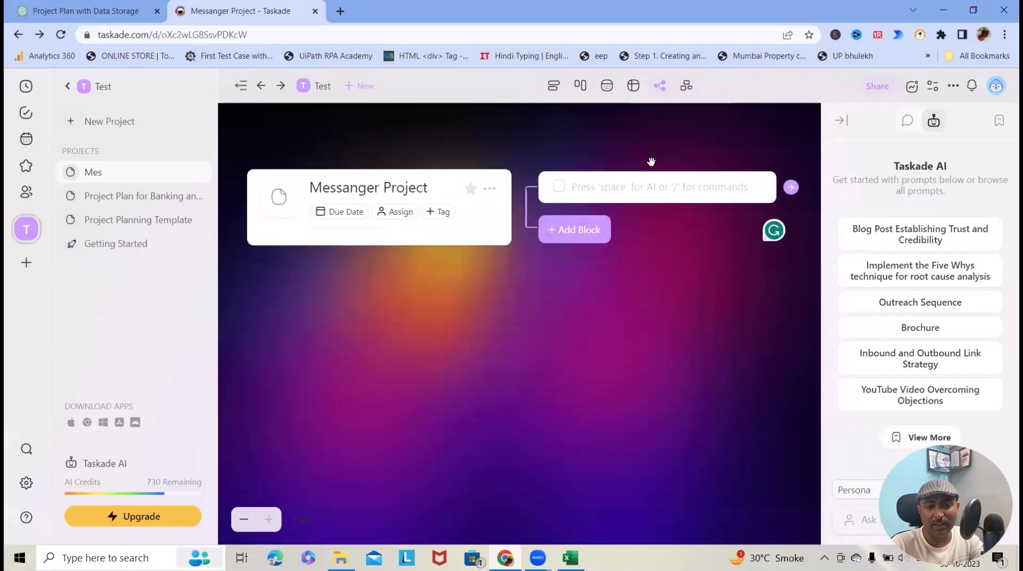
left_click(133, 195)
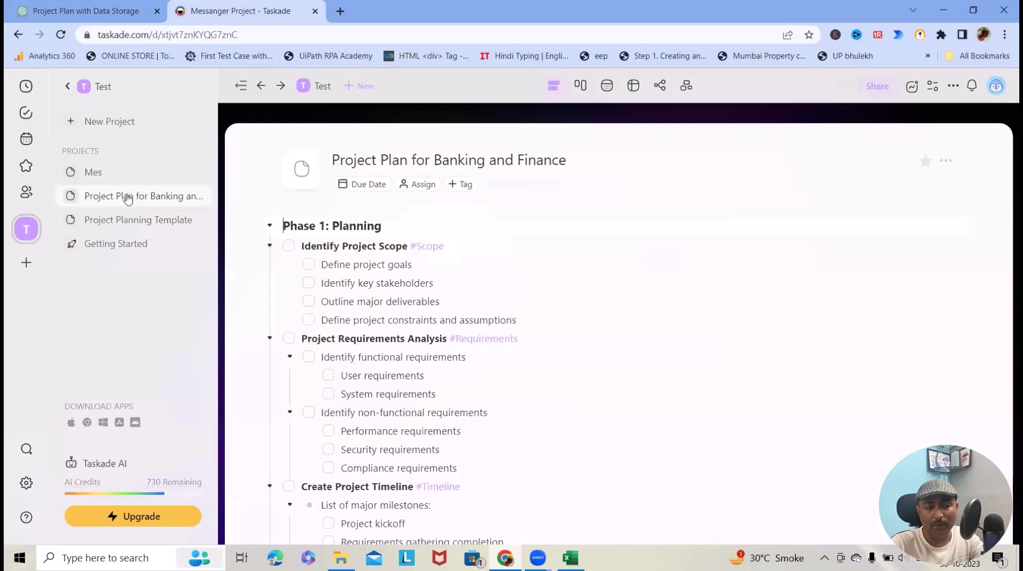
Switch the Banking and Finance plan to Mind Map, zoom out and pan to Phase 1
left_click(659, 86)
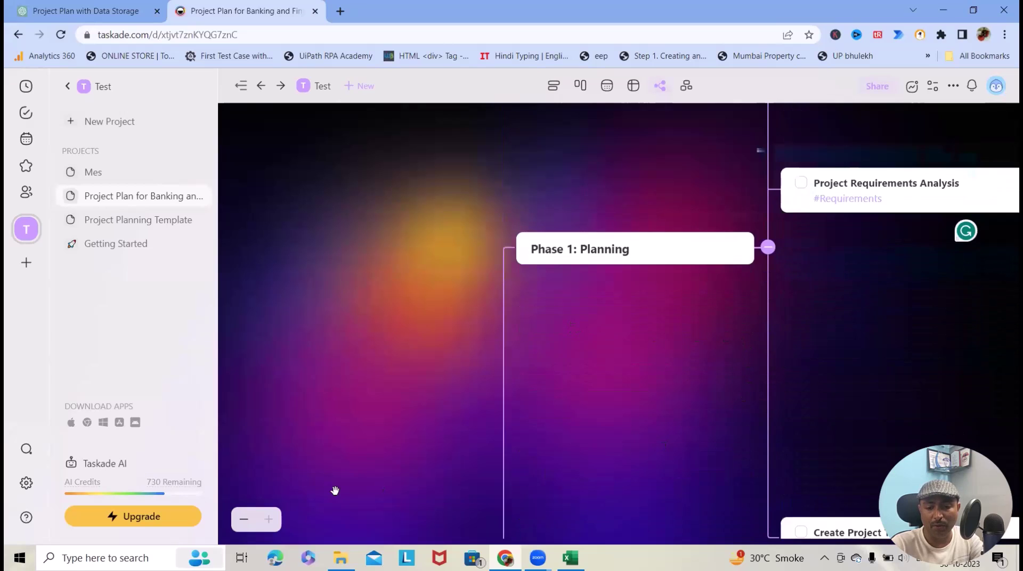
left_click(242, 521)
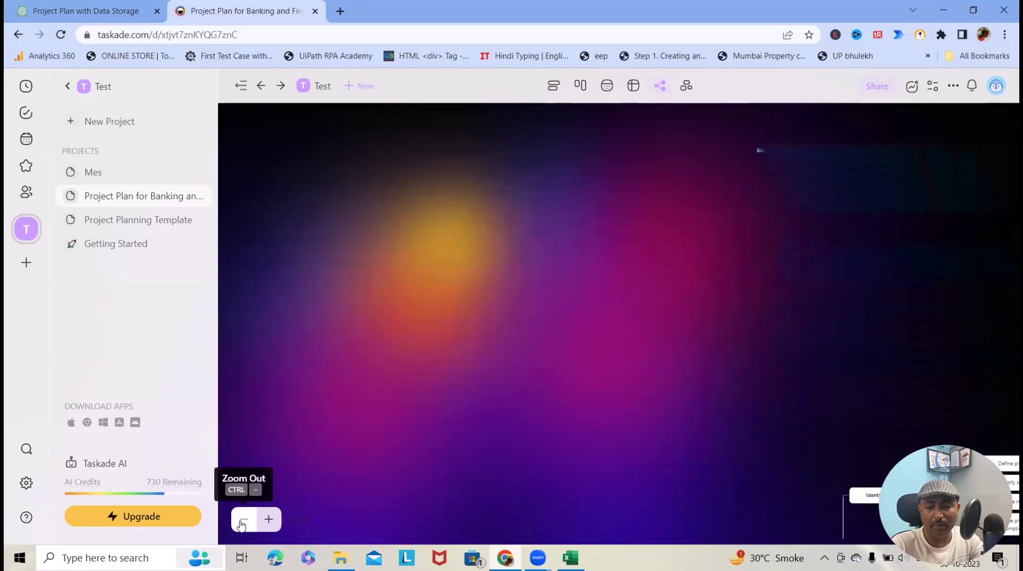
left_click_drag(788, 483, 436, 444)
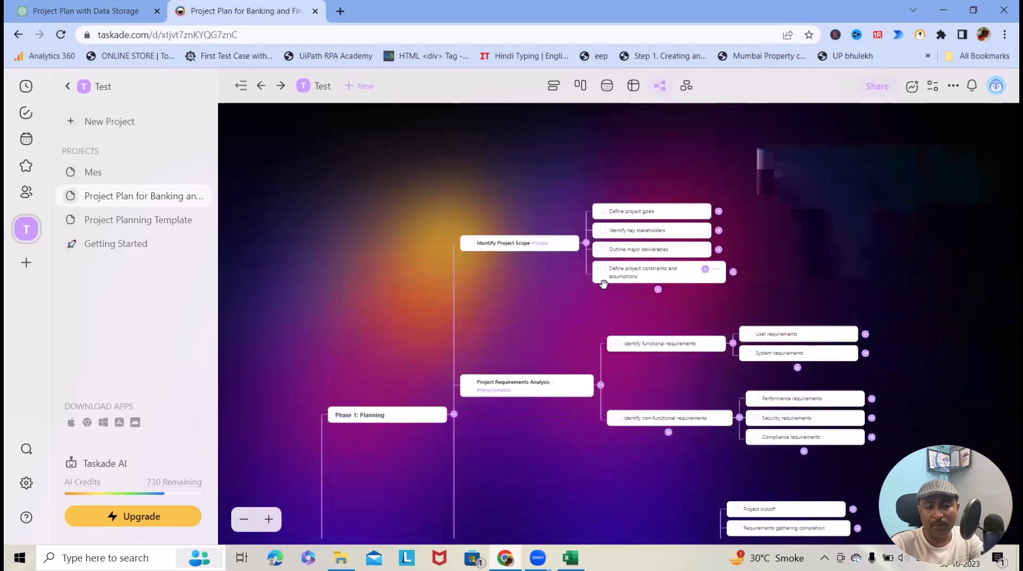
scroll(605, 287, "down", 15)
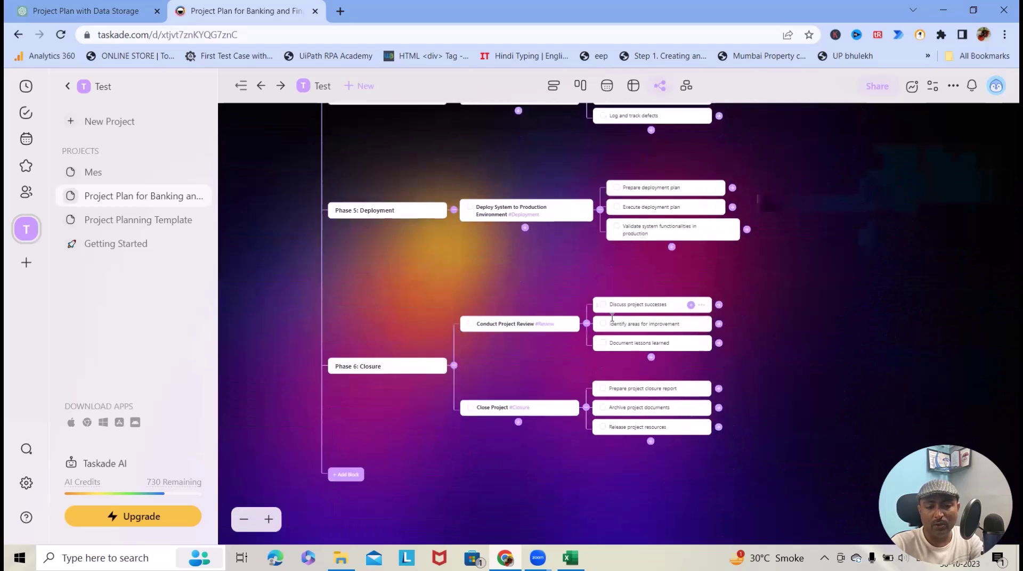
scroll(612, 319, "down", 5)
scroll(614, 343, "up", 12)
scroll(629, 351, "up", 6)
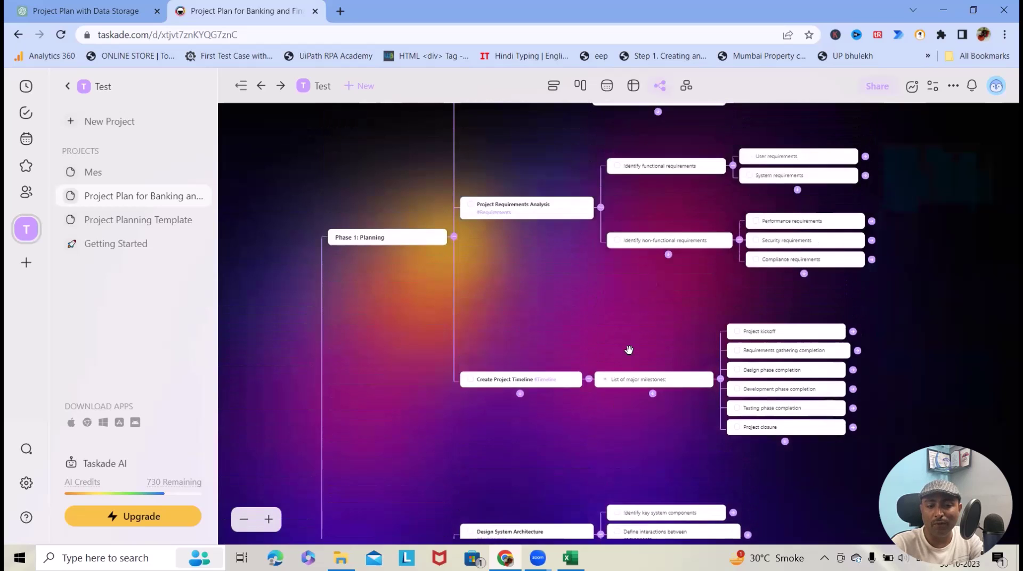